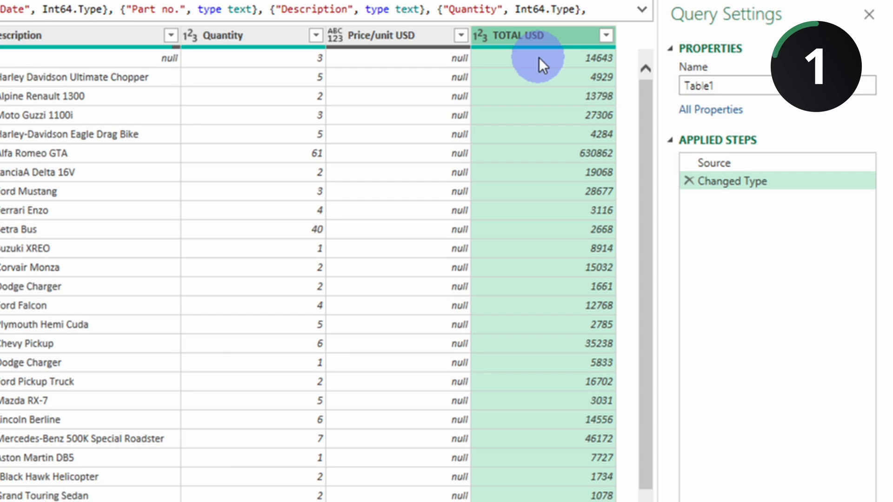
Step: Compare the Source and Changed Type steps of the Table1 query, and delete the Changed Type step
{"action": "left_click_drag", "start_coordinate": [712, 162], "coordinate": [719, 164]}
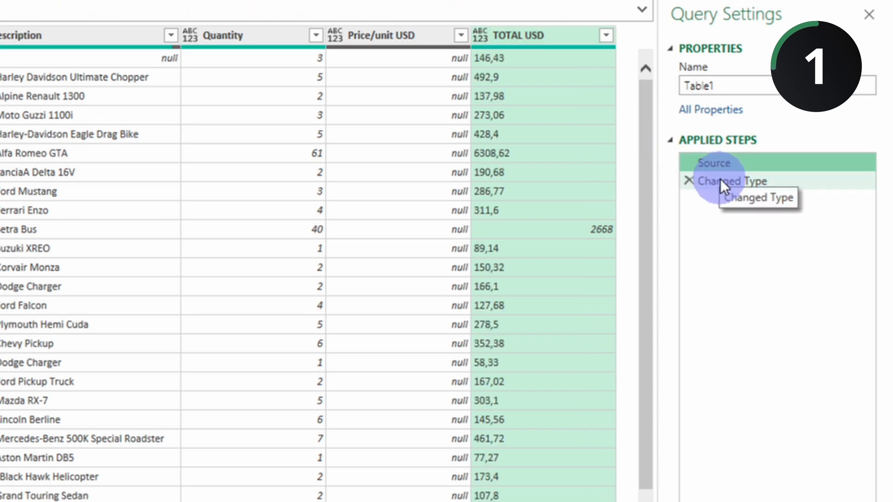
{"action": "left_click", "coordinate": [719, 179]}
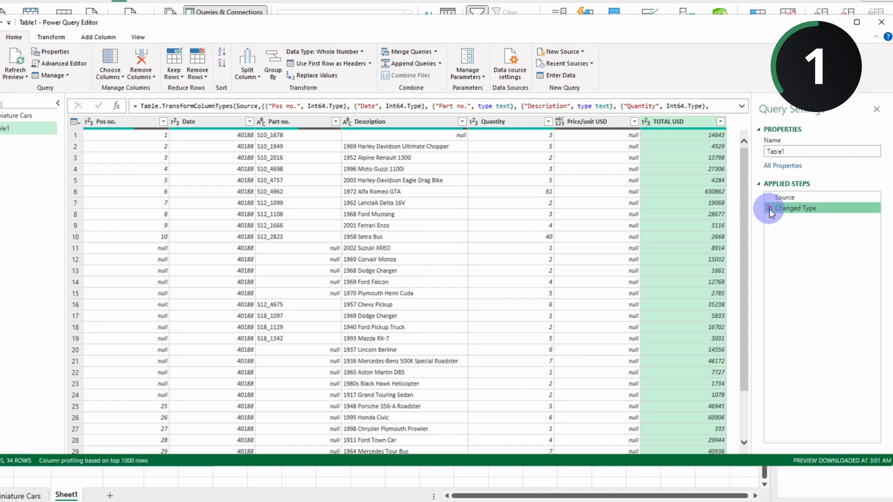
{"action": "left_click", "coordinate": [769, 208]}
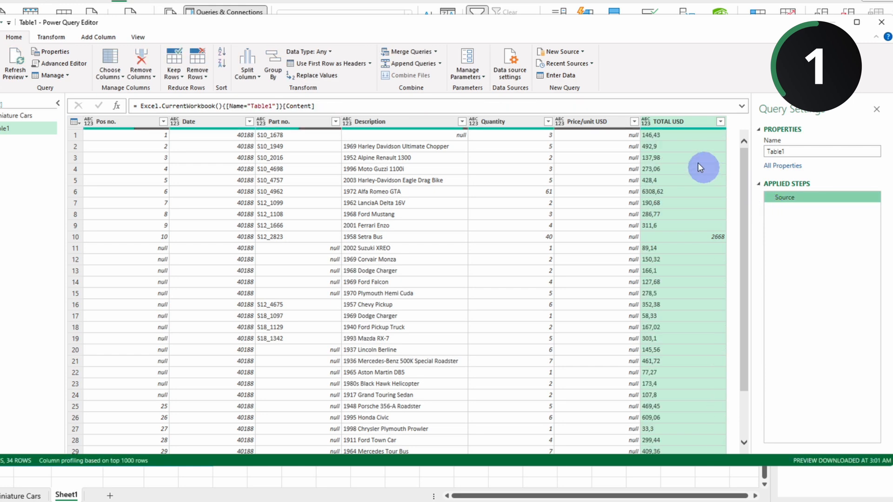
Step: Change the TOTAL USD column's type using locale, with Decimal Number as data type and German (Germany) as locale
{"action": "right_click", "coordinate": [677, 121]}
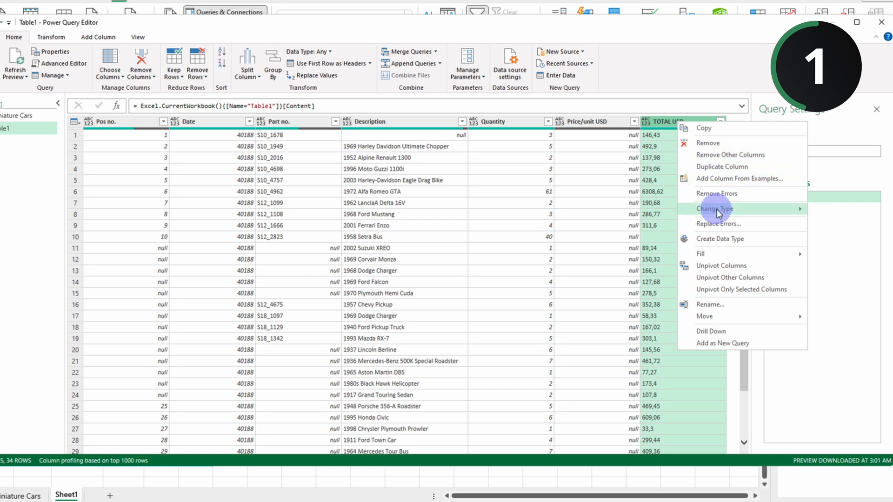
{"action": "mouse_move", "coordinate": [716, 210]}
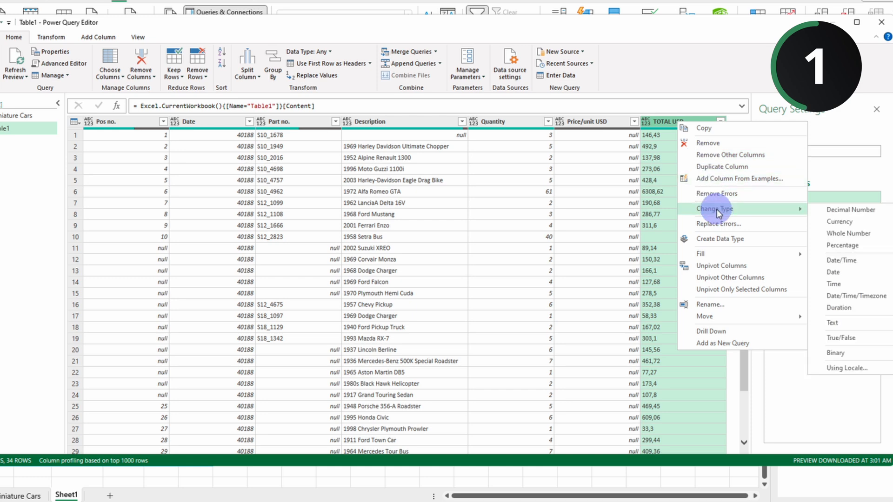
{"action": "left_click", "coordinate": [839, 369]}
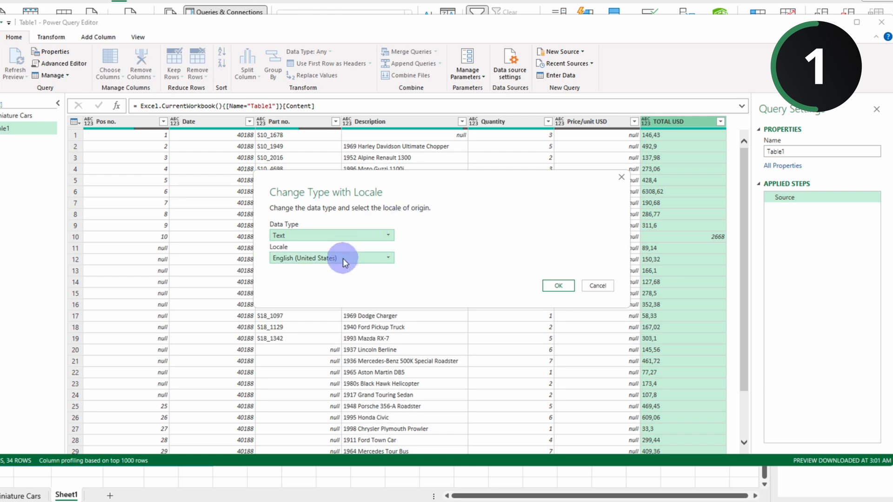
{"action": "left_click", "coordinate": [344, 258]}
{"action": "key", "text": "g"}
{"action": "key", "text": "g"}
{"action": "key", "text": "g"}
{"action": "key", "text": "g"}
{"action": "key", "text": "g"}
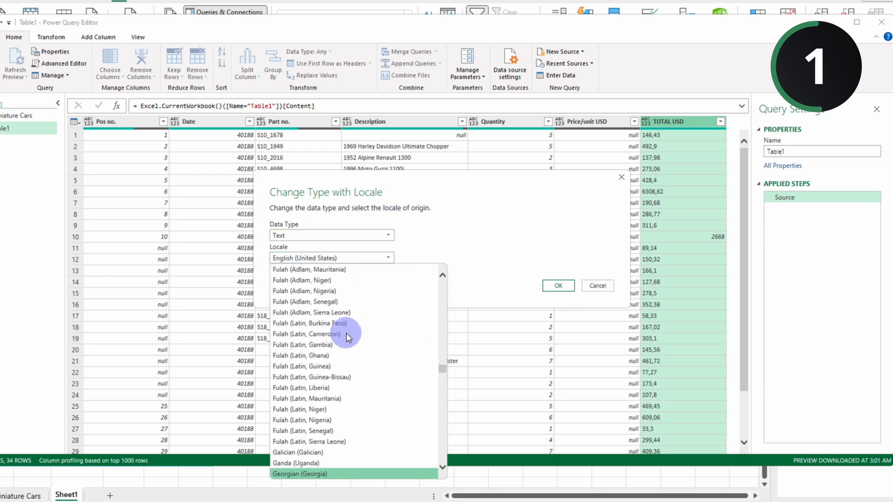
{"action": "key", "text": "g"}
{"action": "key", "text": "g"}
{"action": "key", "text": "g"}
{"action": "key", "text": "g"}
{"action": "key", "text": "g"}
{"action": "key", "text": "g"}
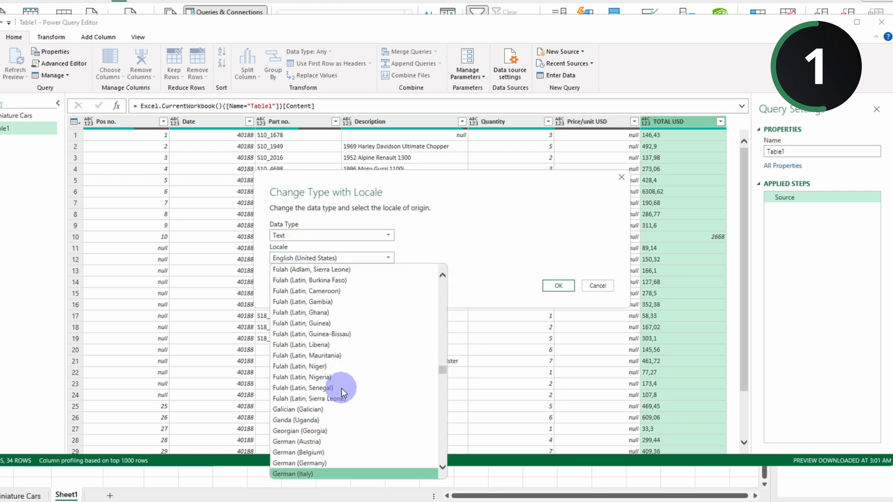
{"action": "left_click", "coordinate": [324, 464]}
{"action": "left_click", "coordinate": [325, 236]}
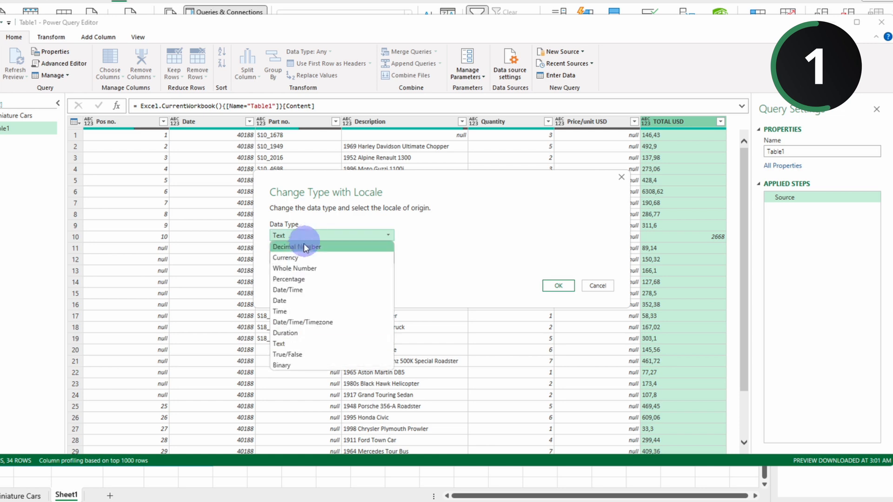
{"action": "left_click", "coordinate": [298, 246]}
{"action": "left_click", "coordinate": [558, 326]}
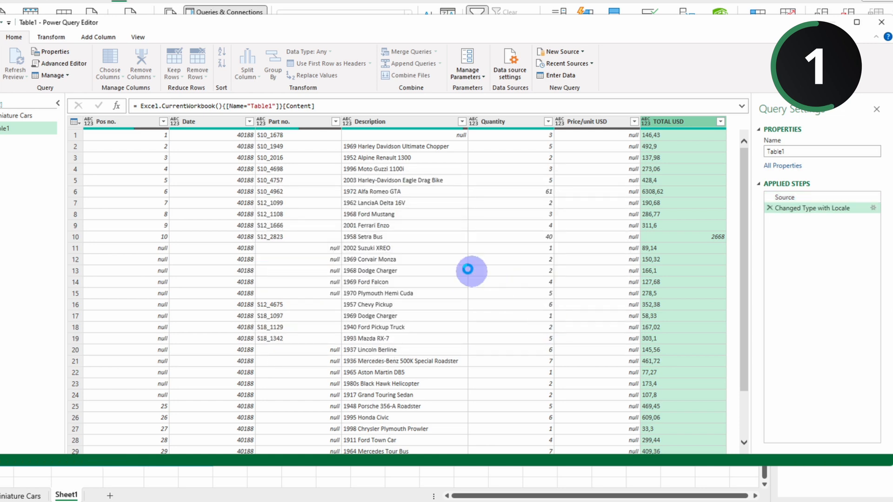
Step: Change the Date column's type using locale, with Date as data type and German (Germany) as locale
{"action": "right_click", "coordinate": [215, 127]}
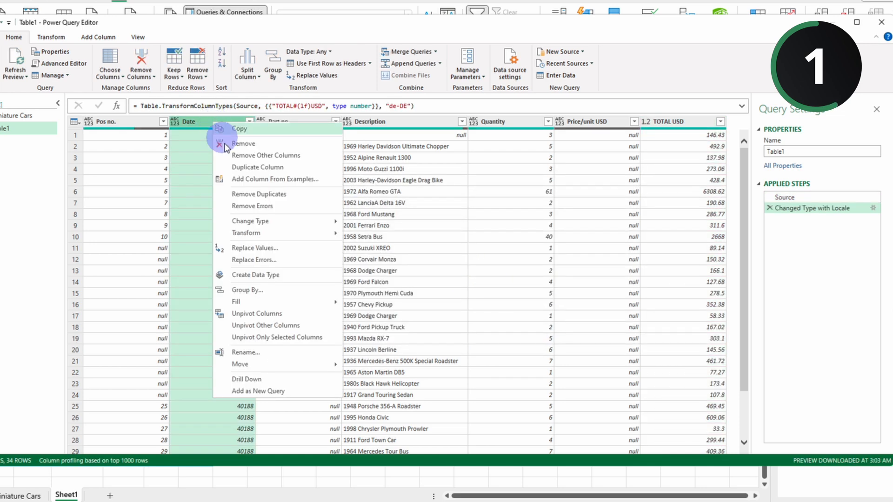
{"action": "mouse_move", "coordinate": [259, 222]}
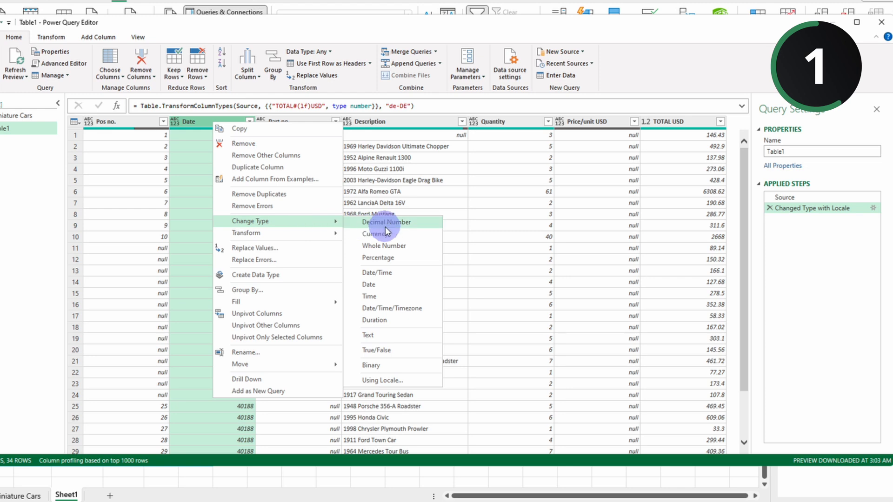
{"action": "left_click", "coordinate": [376, 381]}
{"action": "left_click", "coordinate": [361, 239]}
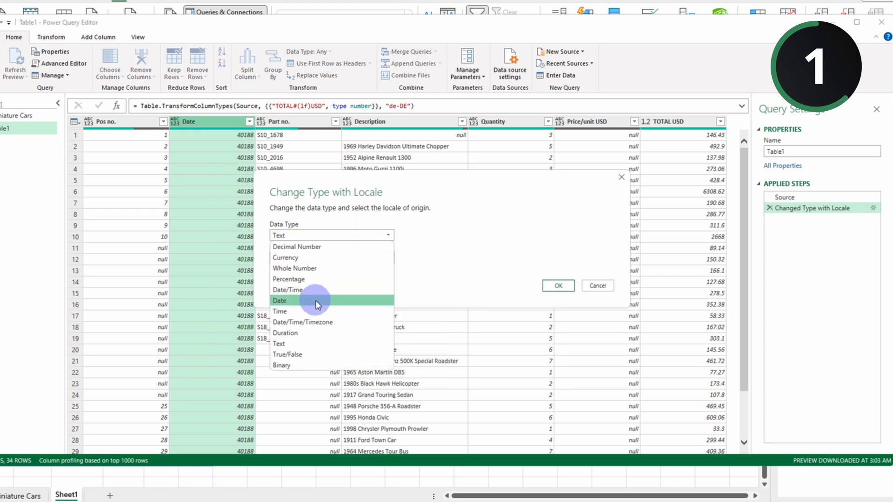
{"action": "left_click", "coordinate": [313, 296]}
{"action": "left_click", "coordinate": [329, 259]}
{"action": "key", "text": "g"}
{"action": "key", "text": "g"}
{"action": "key", "text": "g"}
{"action": "key", "text": "g"}
{"action": "key", "text": "g"}
{"action": "key", "text": "g"}
{"action": "key", "text": "g"}
{"action": "key", "text": "g"}
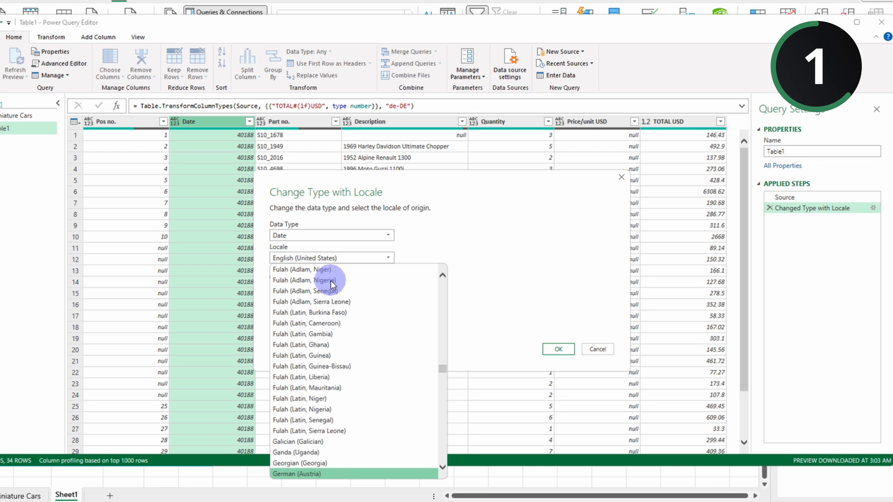
{"action": "left_click", "coordinate": [329, 452]}
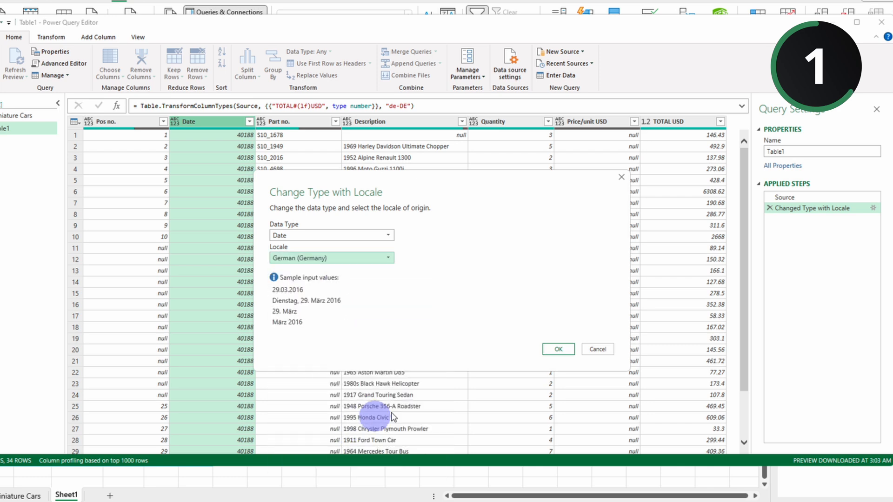
{"action": "left_click", "coordinate": [553, 349]}
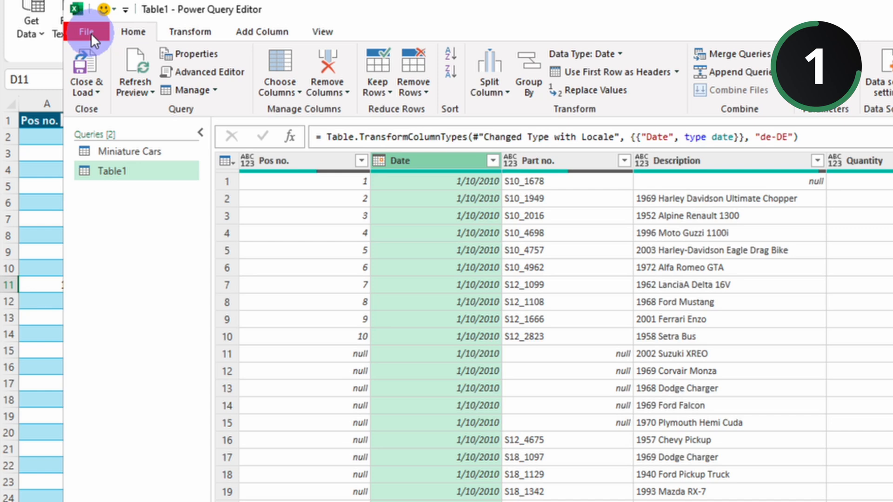
Step: Set the global Data Load query options to never detect column types and headers for unstructured sources
{"action": "left_click", "coordinate": [90, 32]}
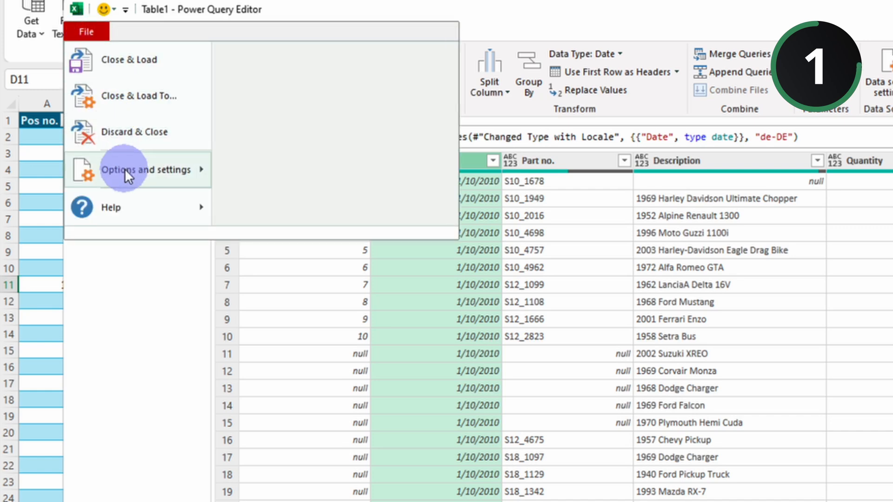
{"action": "mouse_move", "coordinate": [186, 177]}
{"action": "left_click", "coordinate": [286, 84]}
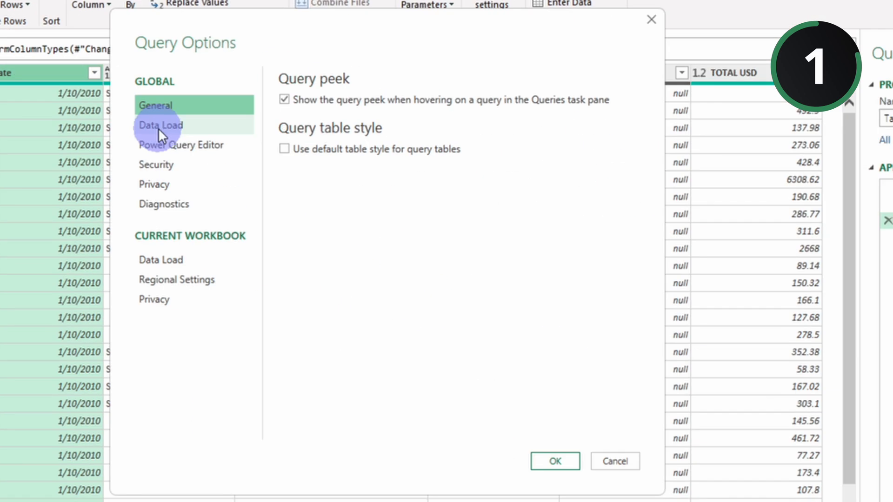
{"action": "left_click", "coordinate": [158, 126]}
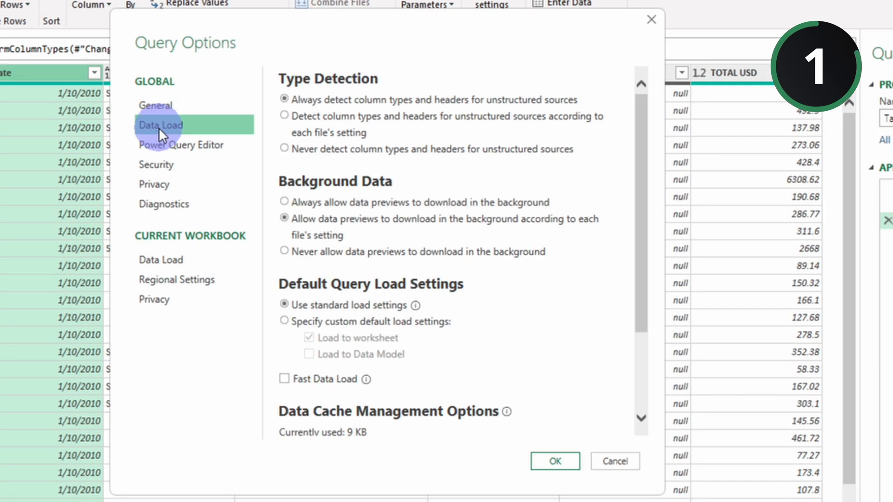
{"action": "left_click", "coordinate": [285, 149]}
{"action": "left_click", "coordinate": [541, 458]}
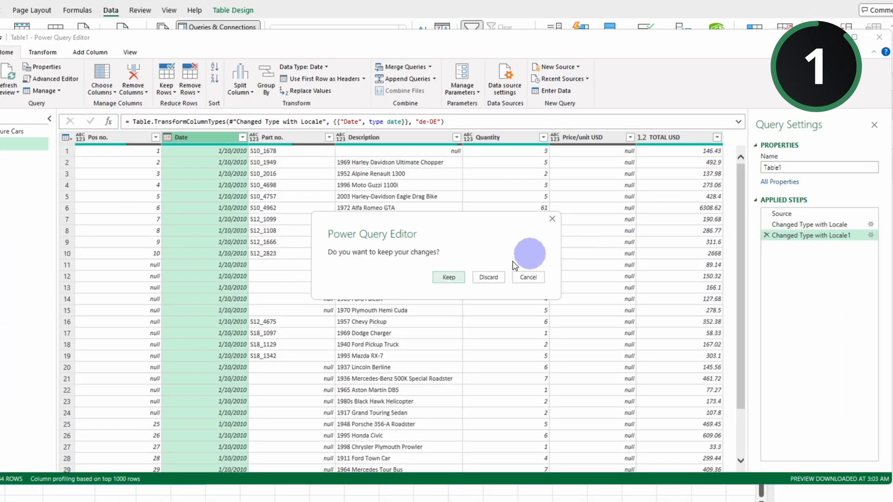
Step: Discard the changes to the Table1 query and load the worksheet table into the Power Query Editor again
{"action": "left_click", "coordinate": [487, 278]}
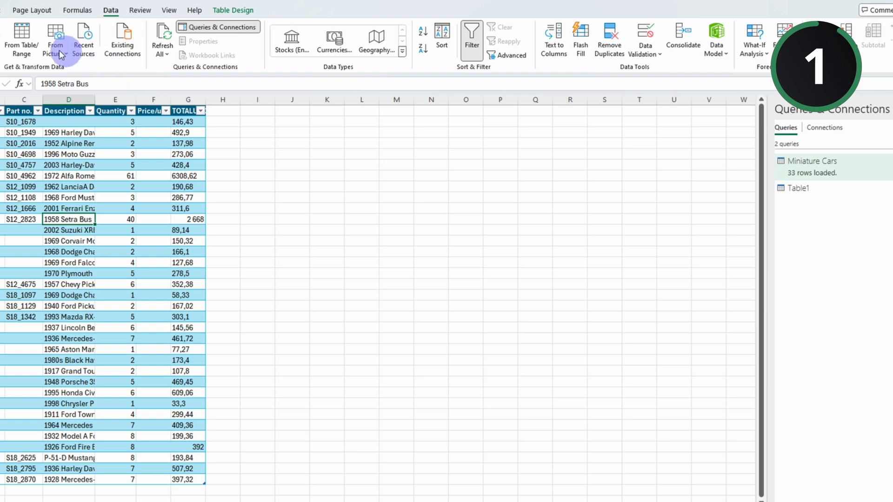
{"action": "left_click", "coordinate": [21, 41]}
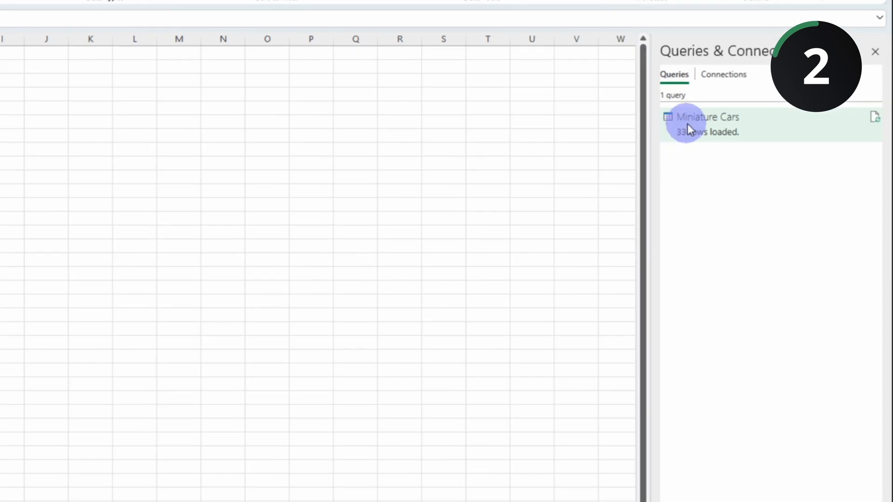
Step: Duplicate the Miniature Cars query and delete the Reordered Columns1 step from the copy
{"action": "right_click", "coordinate": [790, 156]}
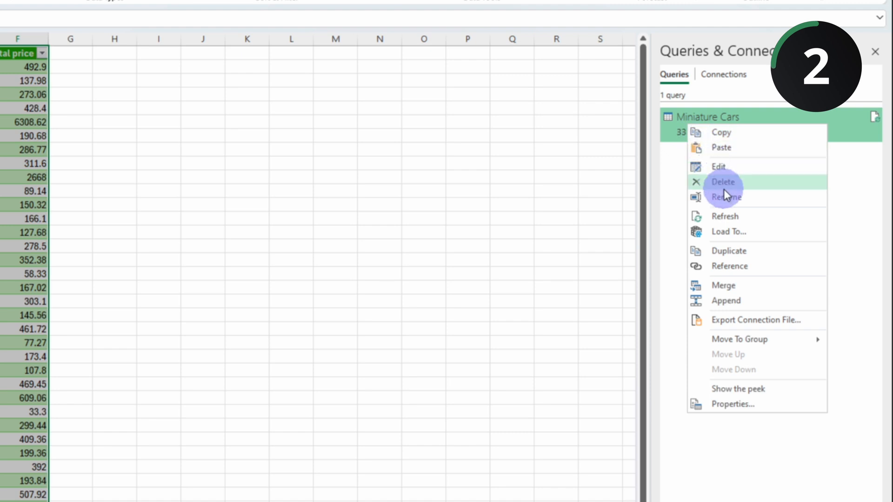
{"action": "left_click", "coordinate": [729, 251]}
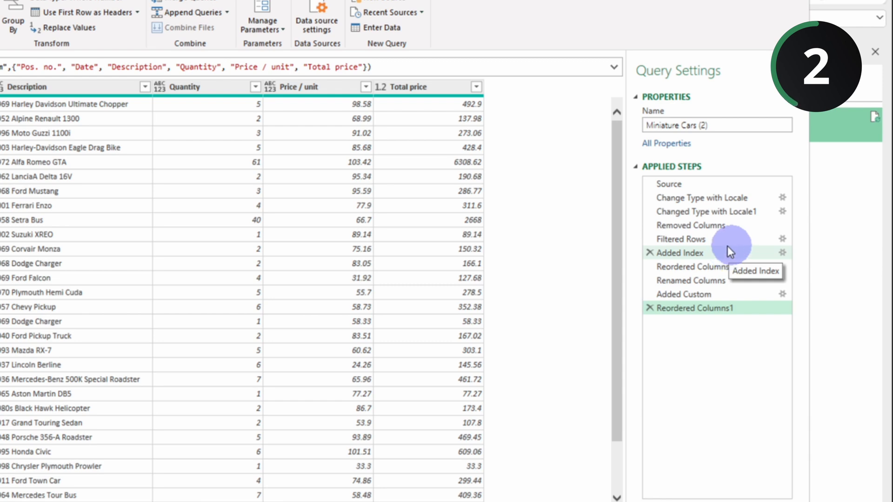
{"action": "left_click", "coordinate": [651, 310]}
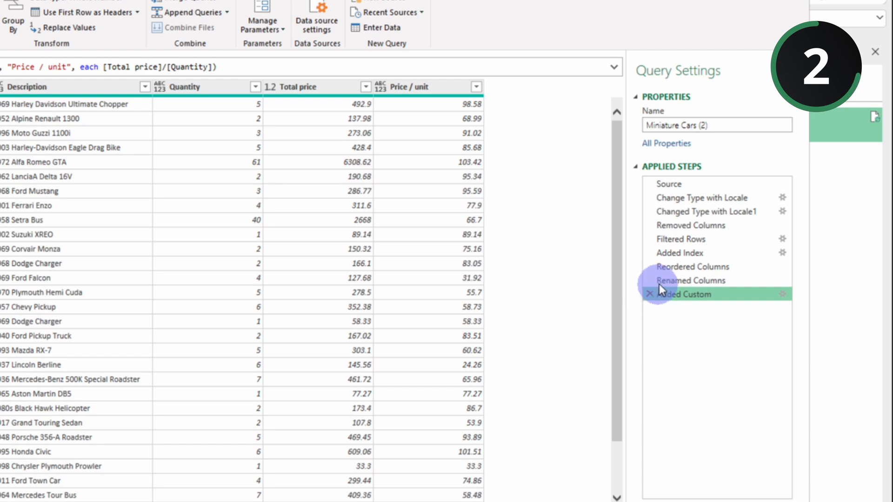
Step: Delete the Added Index step and all steps following it from the duplicated Miniature Cars query
{"action": "left_click", "coordinate": [668, 239]}
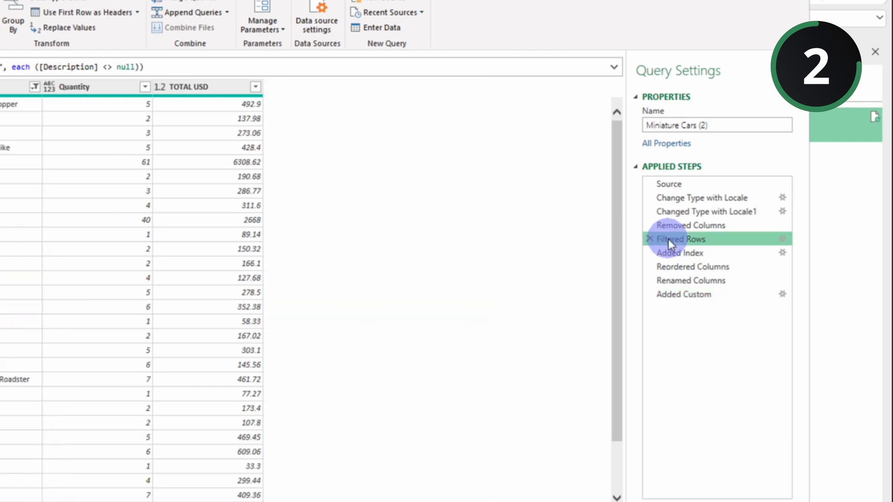
{"action": "left_click", "coordinate": [668, 251]}
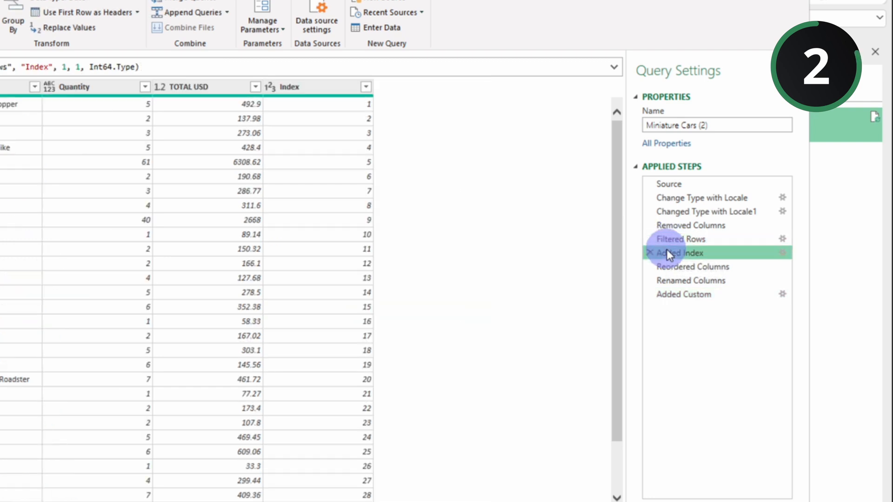
{"action": "right_click", "coordinate": [667, 251]}
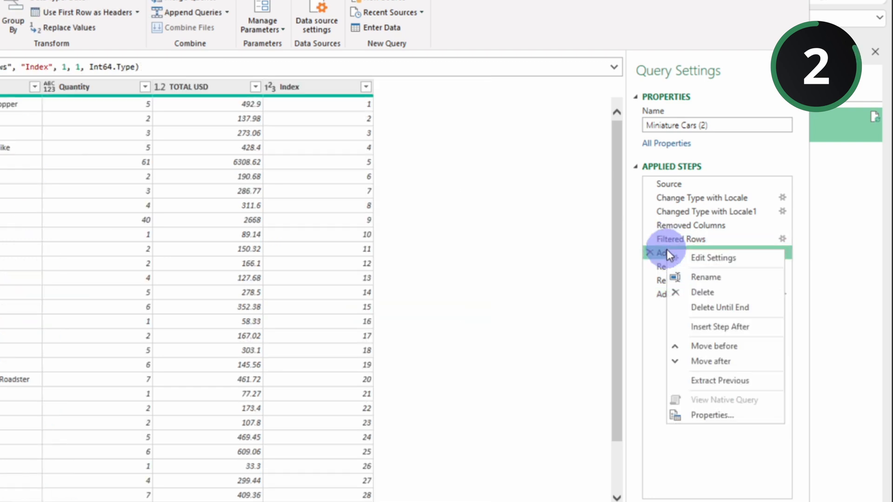
{"action": "left_click", "coordinate": [702, 309]}
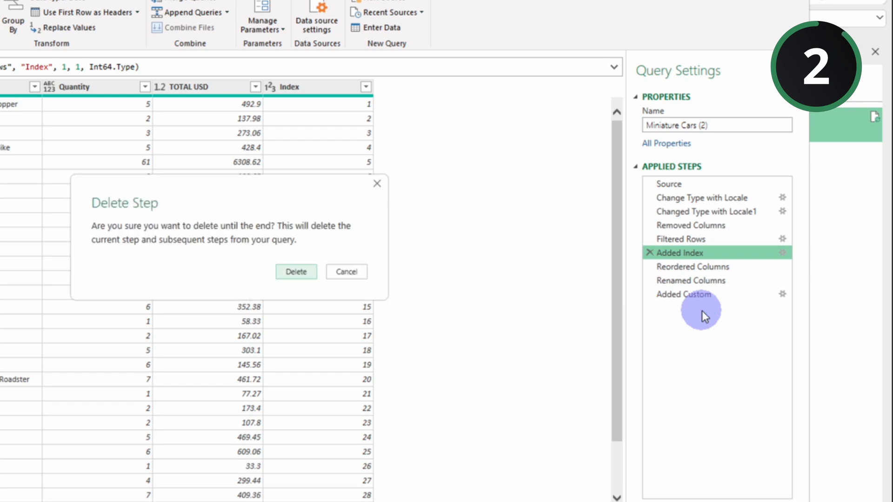
{"action": "left_click", "coordinate": [296, 272]}
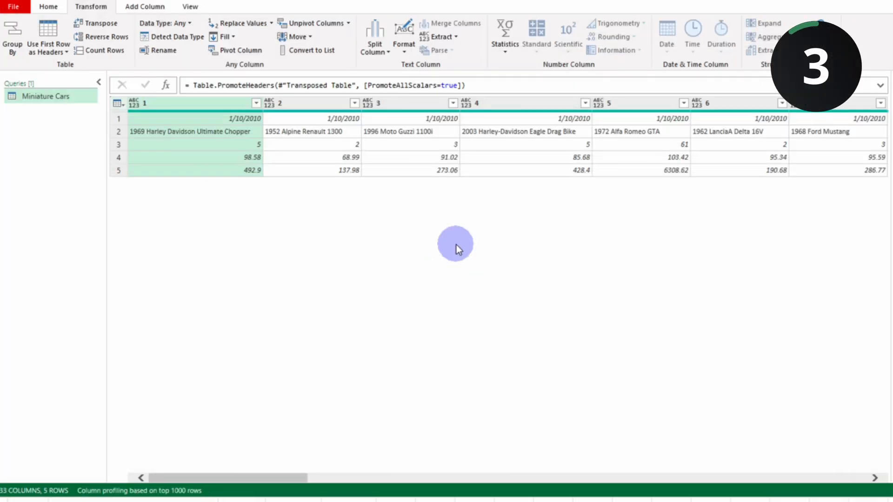
Step: Jump to column 14 of the Miniature Cars query with Go to Column
{"action": "left_click_drag", "start_coordinate": [278, 477], "coordinate": [824, 480]}
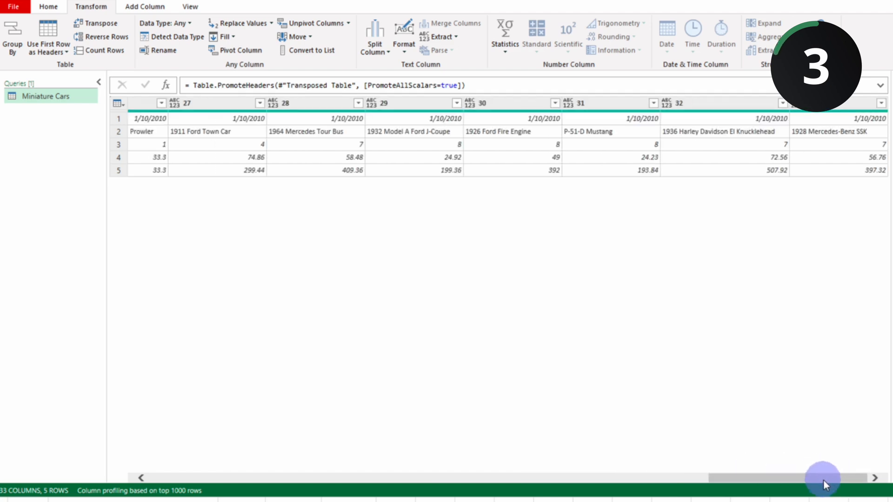
{"action": "left_click_drag", "start_coordinate": [814, 475], "coordinate": [481, 479]}
{"action": "left_click", "coordinate": [391, 103]}
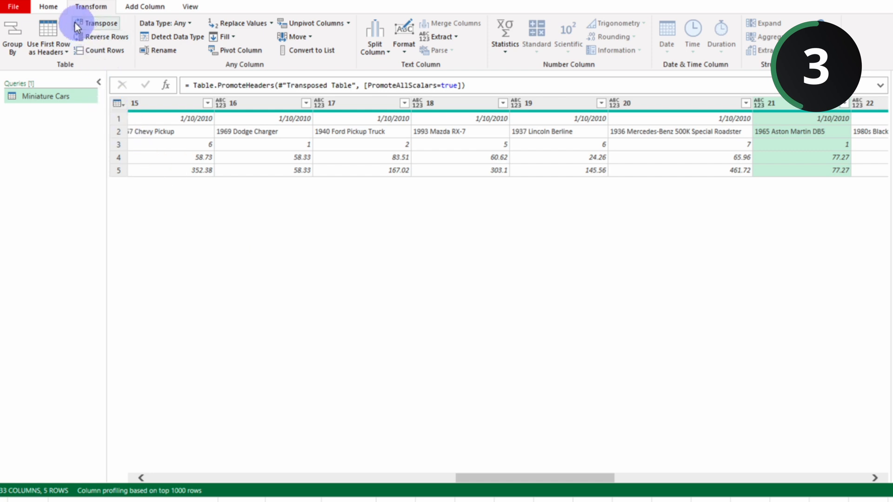
{"action": "left_click", "coordinate": [52, 10]}
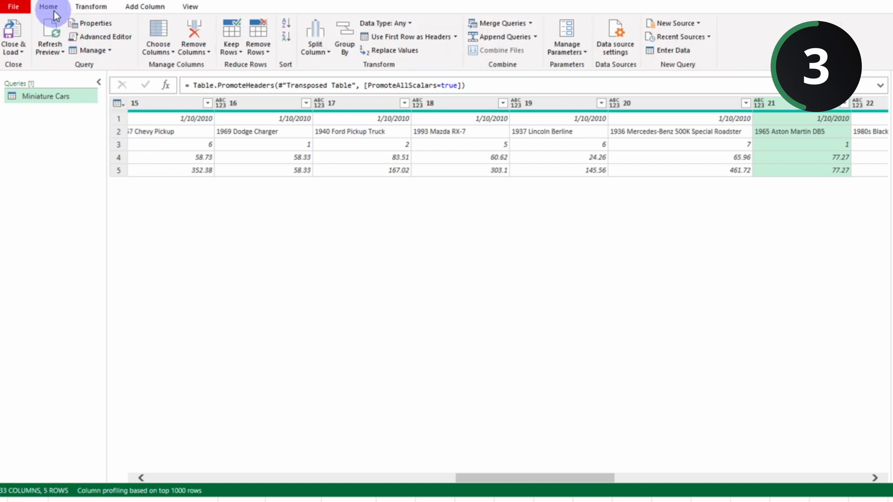
{"action": "left_click", "coordinate": [171, 52]}
{"action": "left_click", "coordinate": [176, 81]}
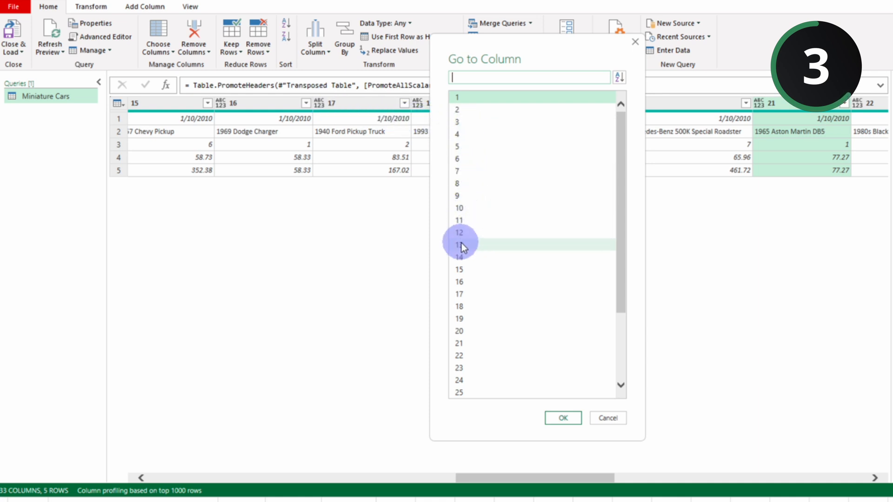
{"action": "left_click", "coordinate": [462, 255]}
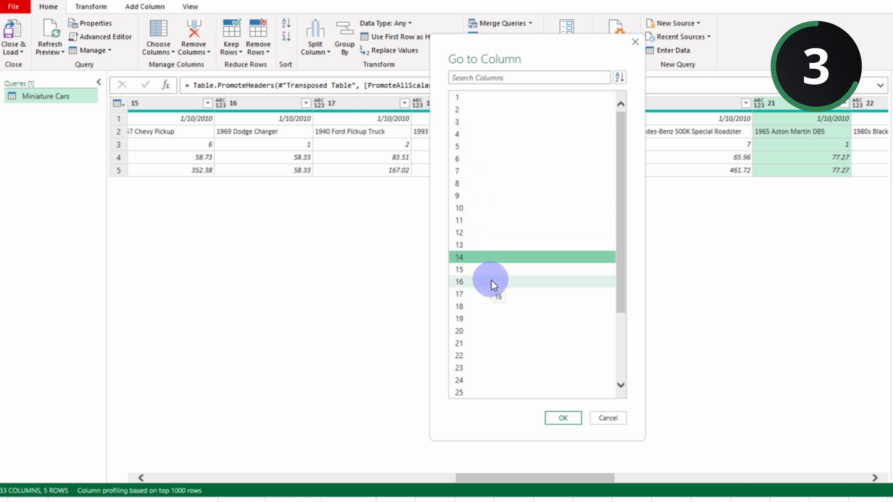
{"action": "left_click", "coordinate": [557, 421]}
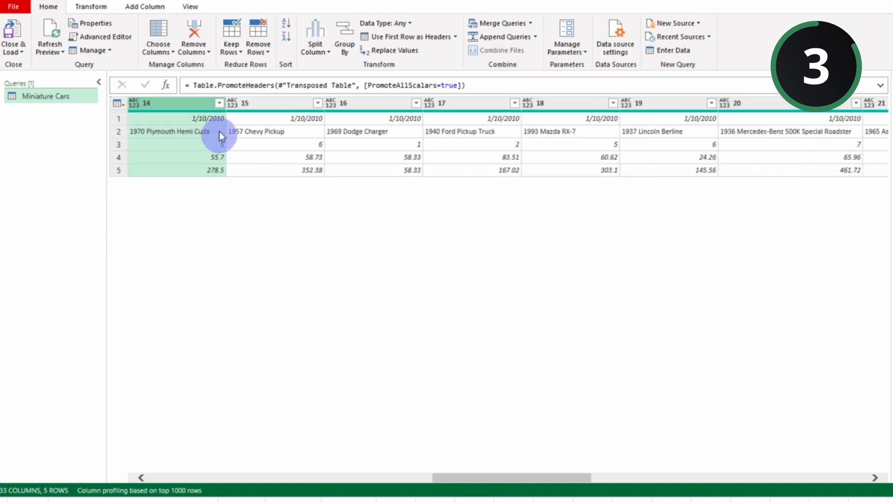
Step: Use Go to Column again to jump to column 30
{"action": "left_click", "coordinate": [170, 53]}
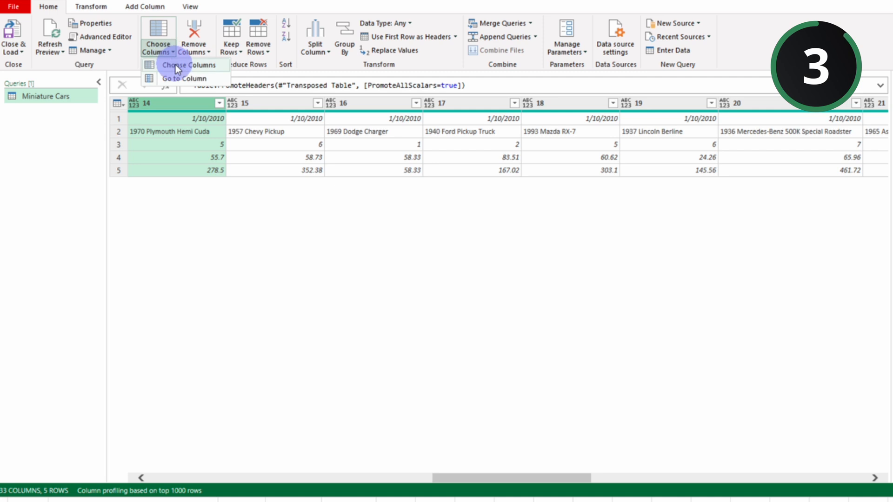
{"action": "left_click", "coordinate": [176, 77]}
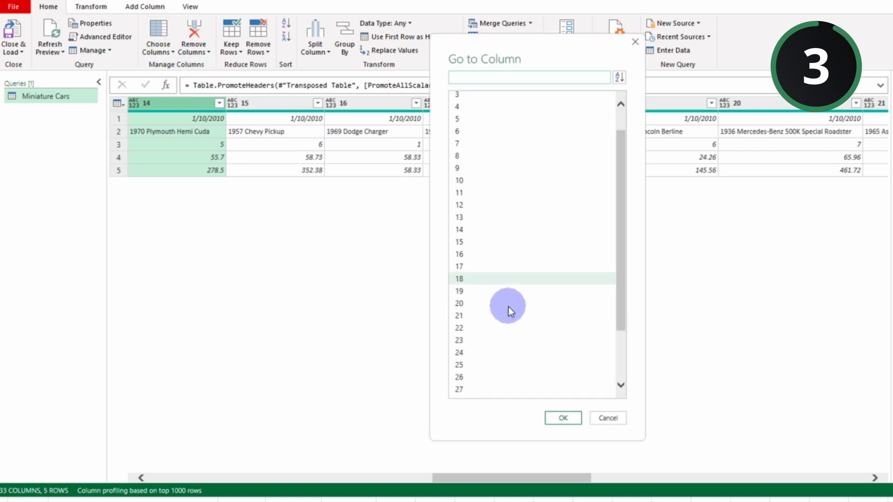
{"action": "scroll", "coordinate": [508, 309], "scroll_direction": "down", "scroll_amount": 2}
{"action": "left_click", "coordinate": [476, 356]}
{"action": "left_click", "coordinate": [563, 417]}
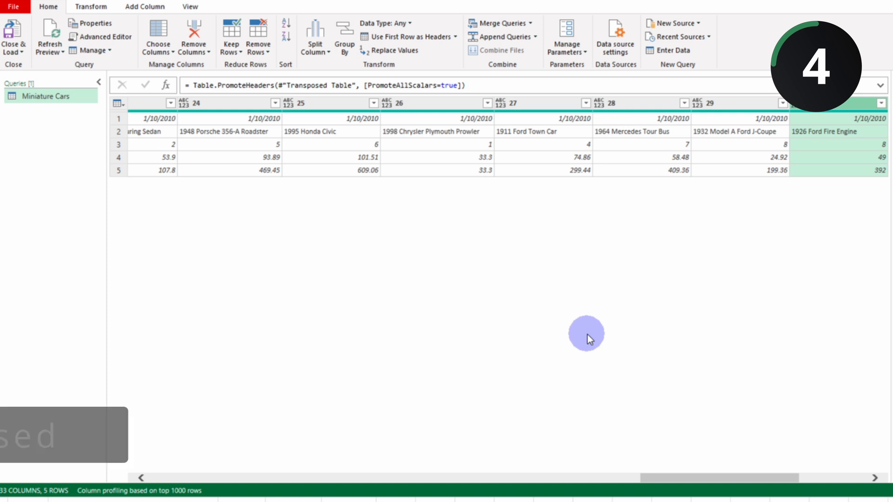
Step: Add columns 29, 28, 26, 24 and 23 to the selected column 30 and remove all other columns
{"action": "left_click", "coordinate": [725, 105], "text": "ctrl"}
{"action": "left_click", "coordinate": [607, 105], "text": "ctrl"}
{"action": "left_click", "coordinate": [417, 104], "text": "ctrl"}
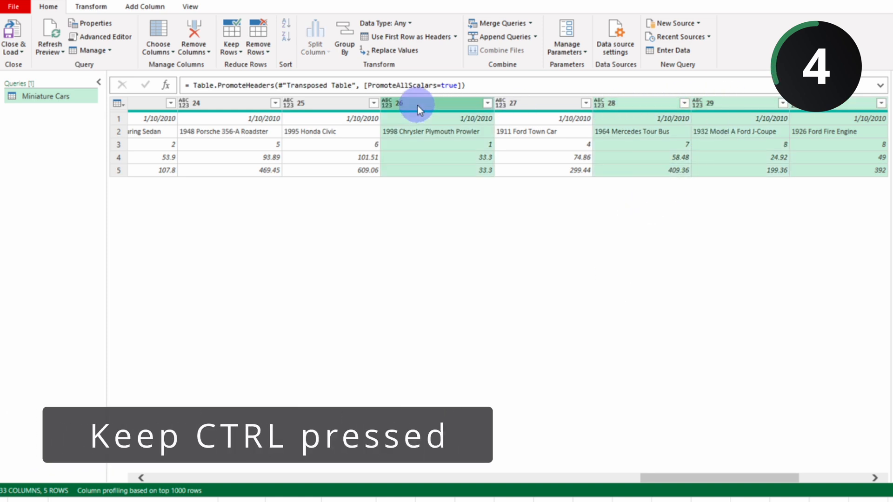
{"action": "left_click", "coordinate": [208, 103], "text": "ctrl"}
{"action": "left_click", "coordinate": [149, 104], "text": "ctrl"}
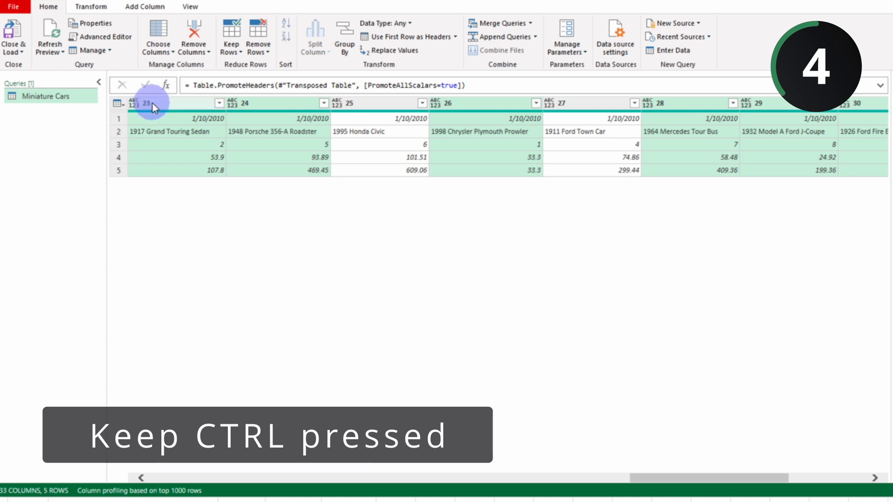
{"action": "right_click", "coordinate": [153, 103]}
{"action": "left_click", "coordinate": [187, 140]}
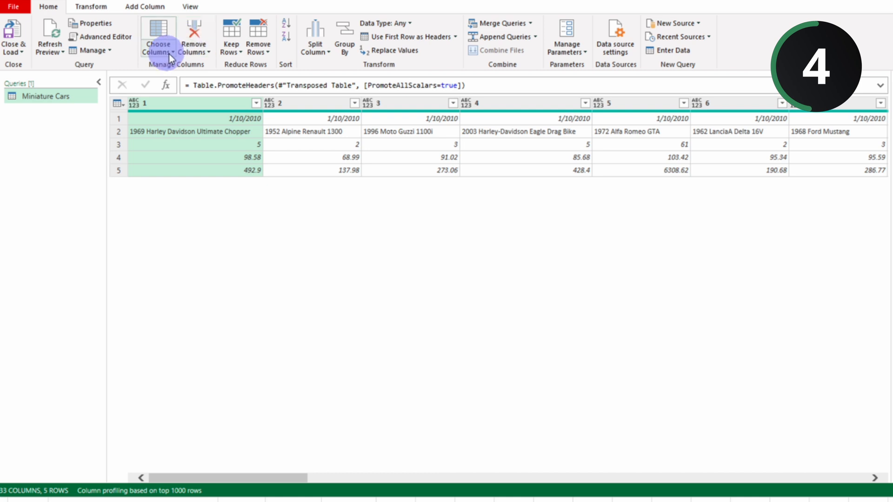
Step: Use Choose Columns to keep only columns 1, 2, 10, 12 and 20
{"action": "left_click", "coordinate": [170, 54]}
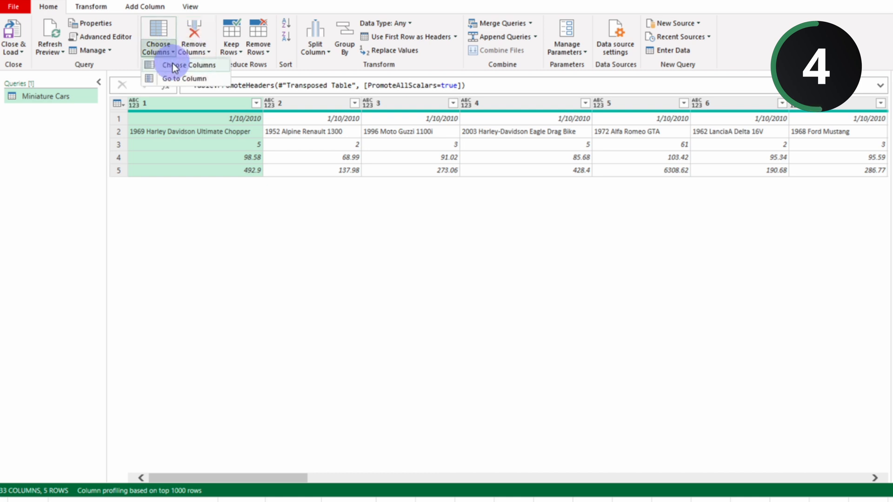
{"action": "left_click", "coordinate": [172, 64]}
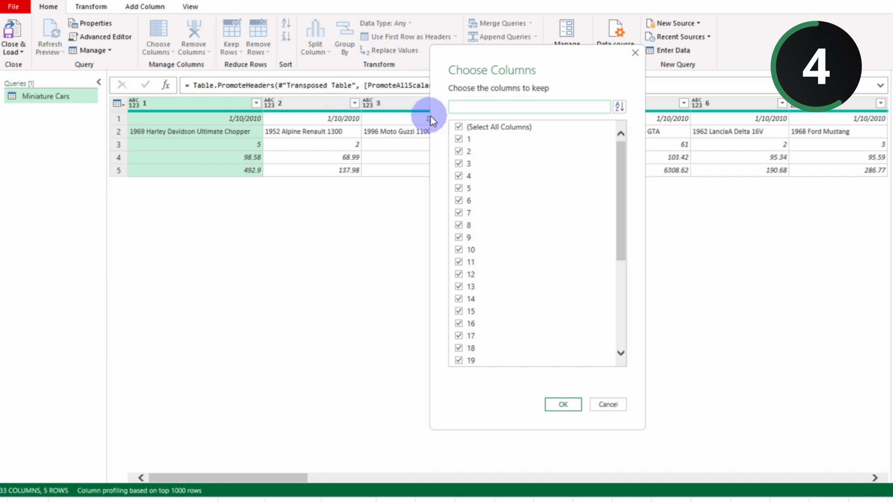
{"action": "left_click", "coordinate": [459, 131]}
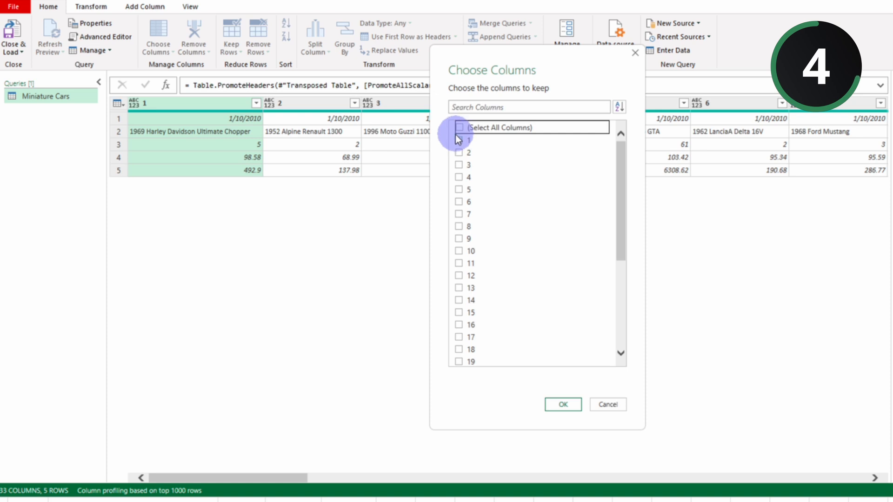
{"action": "left_click", "coordinate": [460, 139]}
{"action": "left_click", "coordinate": [459, 151]}
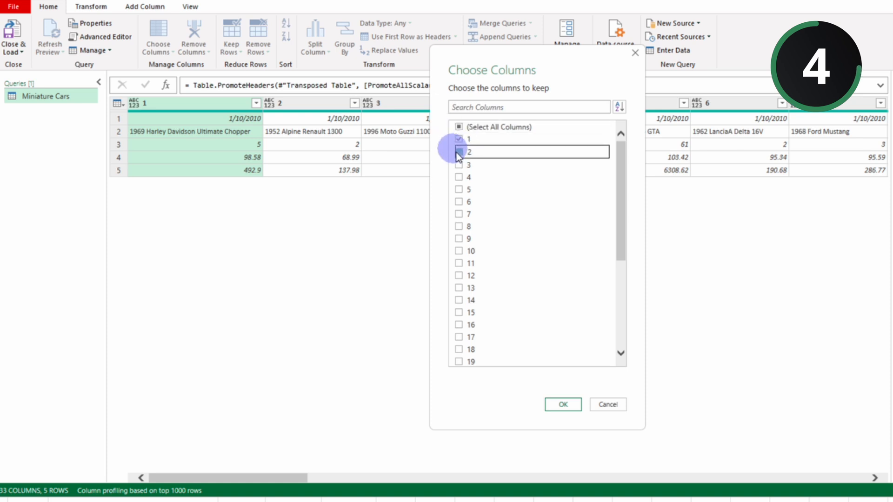
{"action": "left_click", "coordinate": [459, 251]}
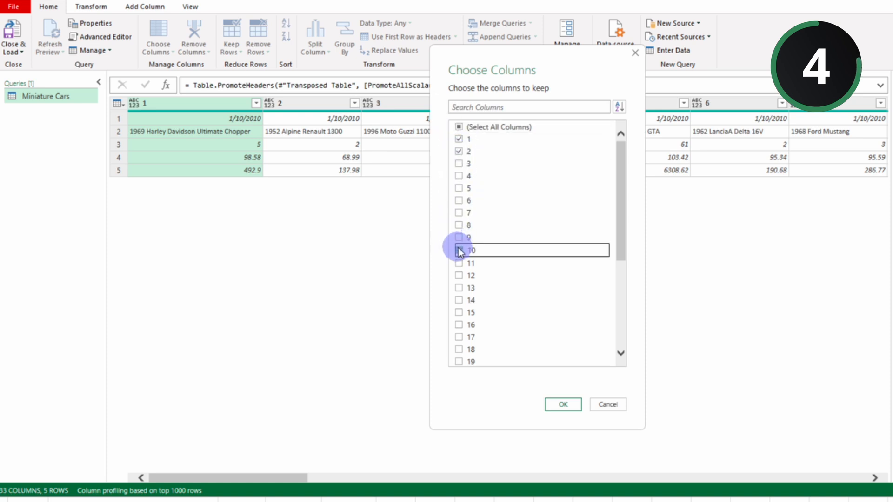
{"action": "left_click", "coordinate": [459, 274]}
{"action": "scroll", "coordinate": [461, 333], "scroll_direction": "down", "scroll_amount": 5}
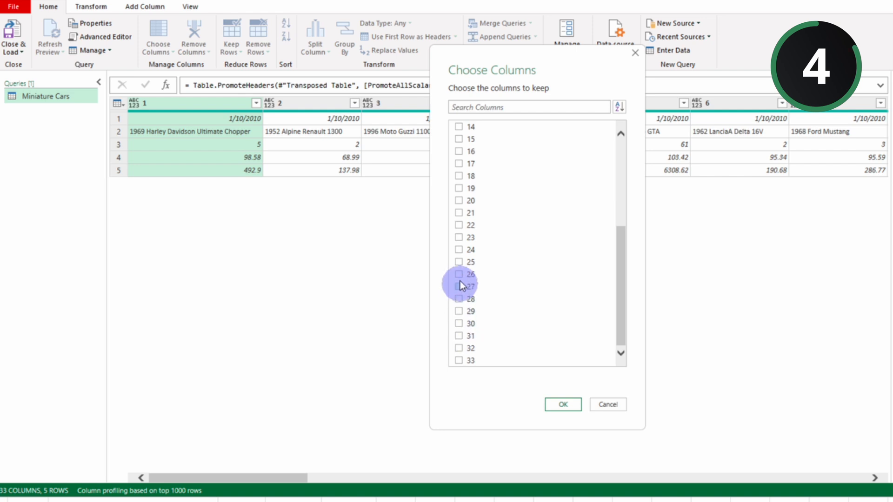
{"action": "left_click", "coordinate": [459, 200]}
{"action": "left_click", "coordinate": [558, 404]}
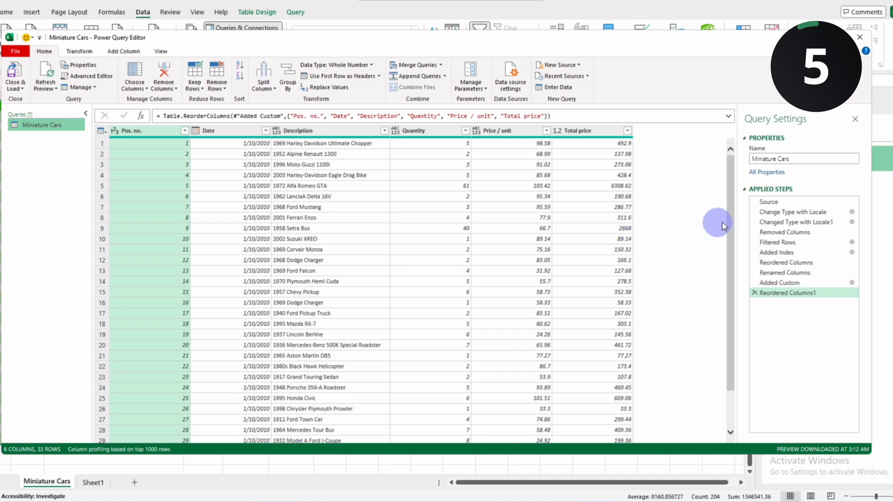
Step: Rename the Change Type with Locale applied step to "Changed type to decimal format using german locale"
{"action": "right_click", "coordinate": [770, 212]}
{"action": "left_click", "coordinate": [791, 232]}
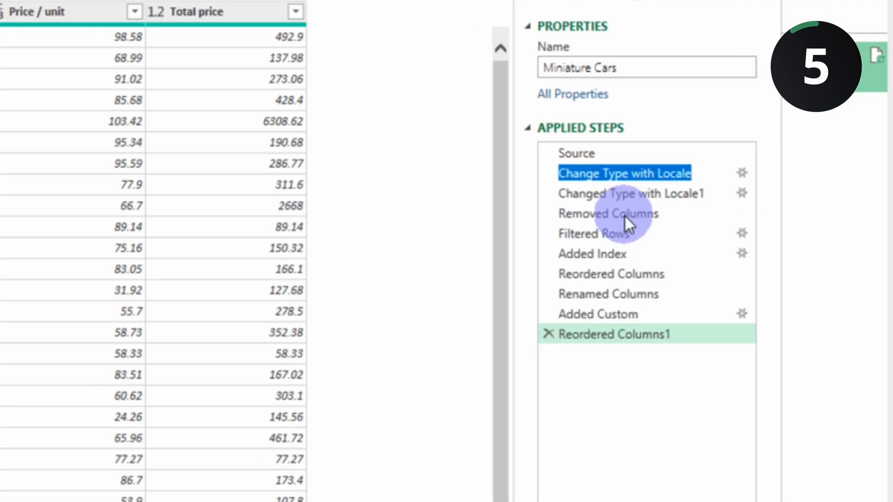
{"action": "key", "text": "BackSpace"}
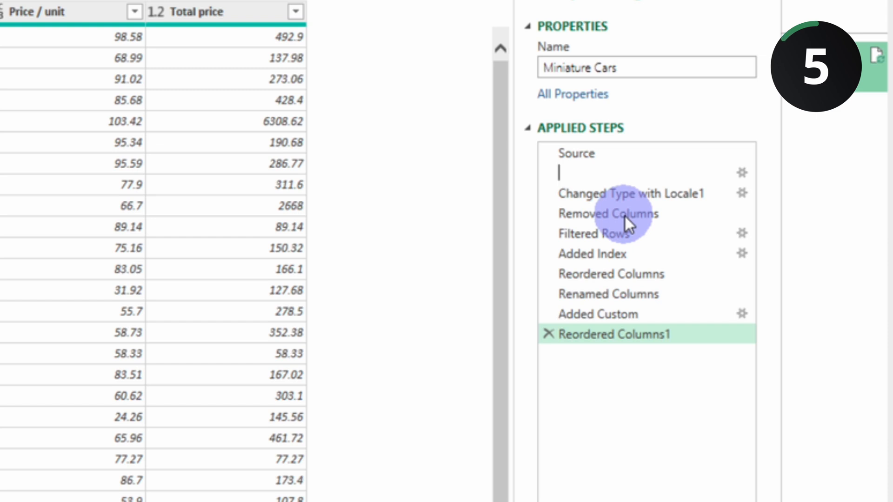
{"action": "type", "text": "Changed type to dec"}
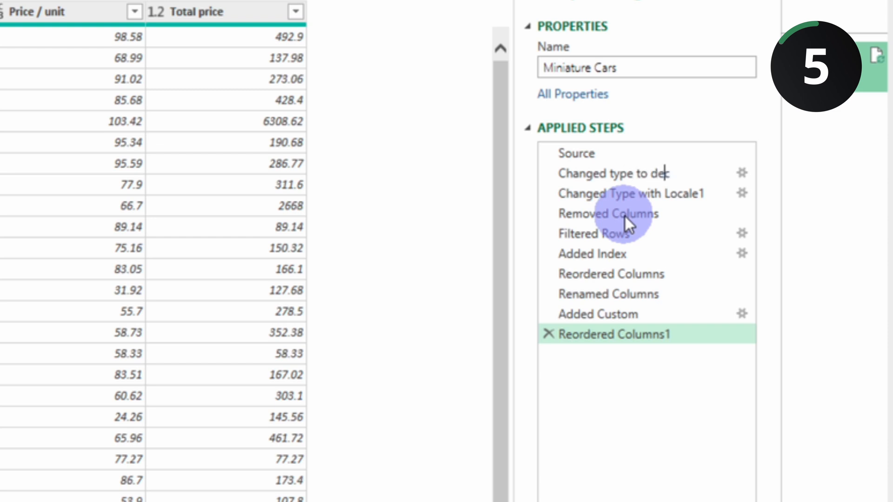
{"action": "type", "text": "imal format using german locale"}
{"action": "key", "text": "Return"}
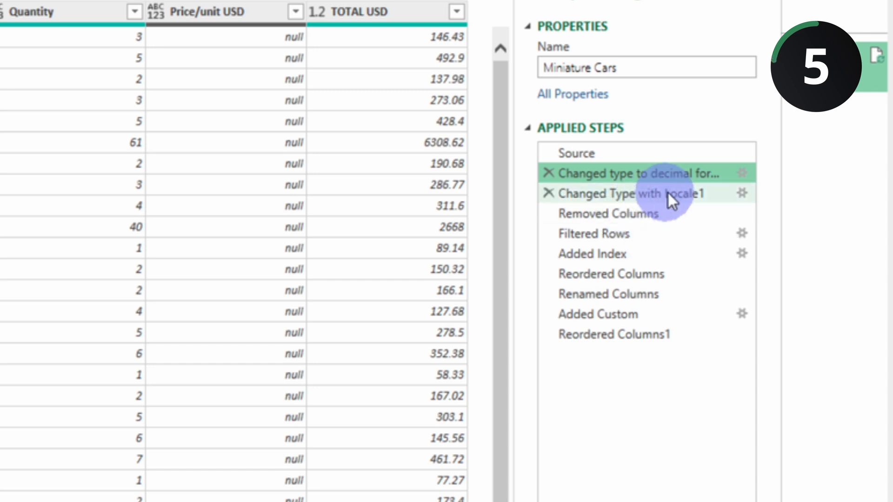
Step: Copy the renamed step's name into its description, "Changed type to decimal format using german locale", in the step properties
{"action": "right_click", "coordinate": [662, 174]}
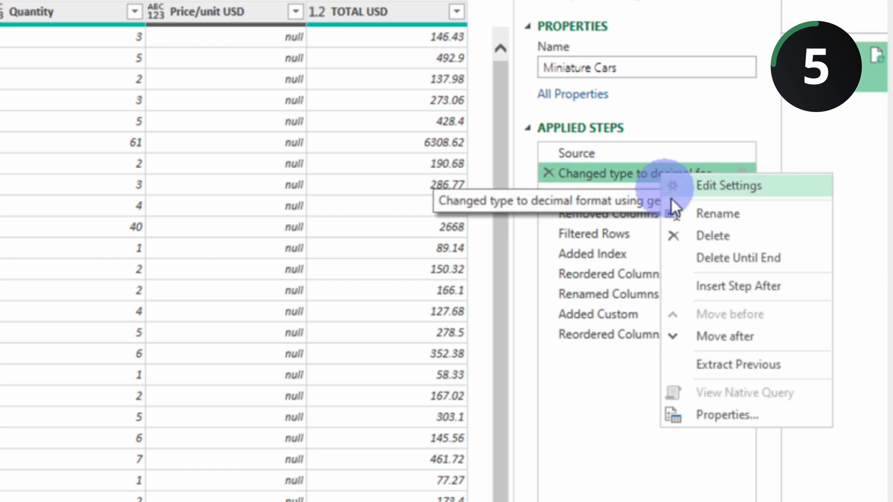
{"action": "left_click", "coordinate": [703, 414]}
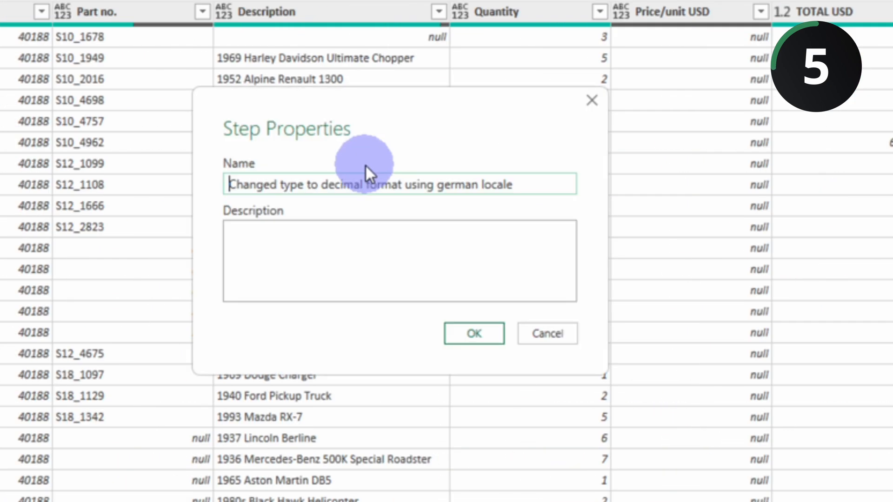
{"action": "left_click", "coordinate": [303, 246]}
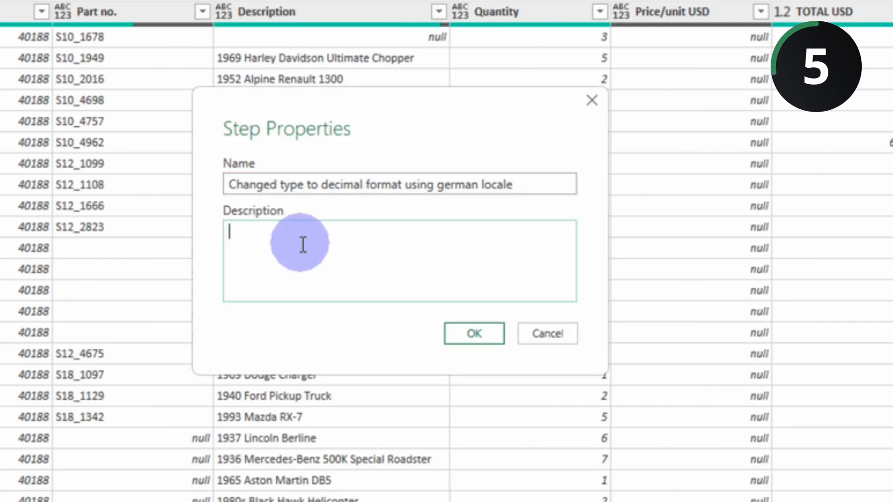
{"action": "left_click_drag", "start_coordinate": [523, 186], "coordinate": [107, 168]}
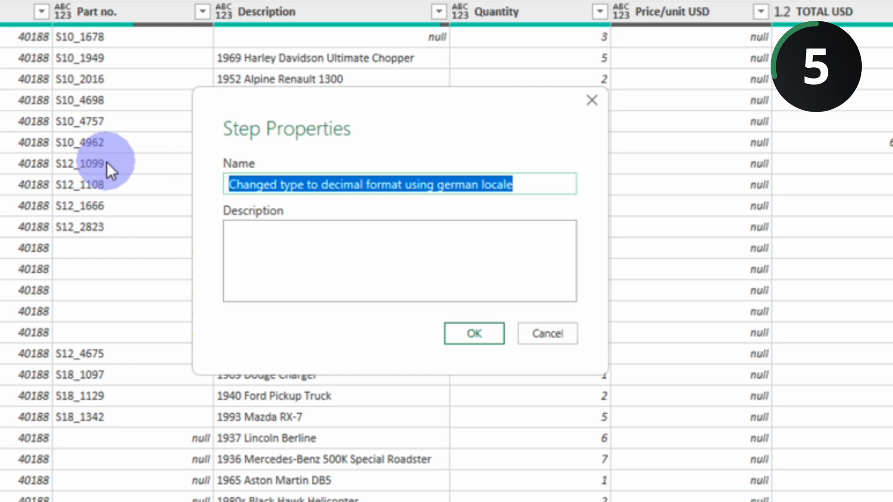
{"action": "key", "text": "ctrl+c"}
{"action": "left_click", "coordinate": [259, 250]}
{"action": "key", "text": "ctrl+v"}
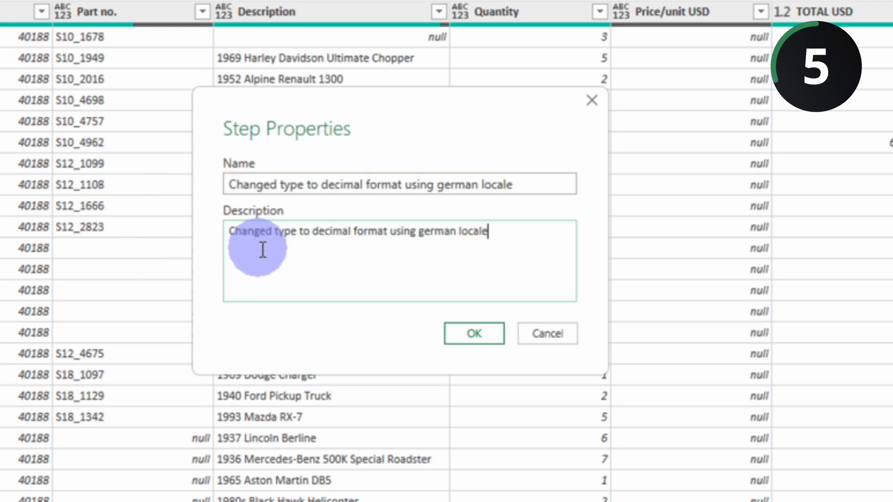
{"action": "left_click", "coordinate": [467, 333]}
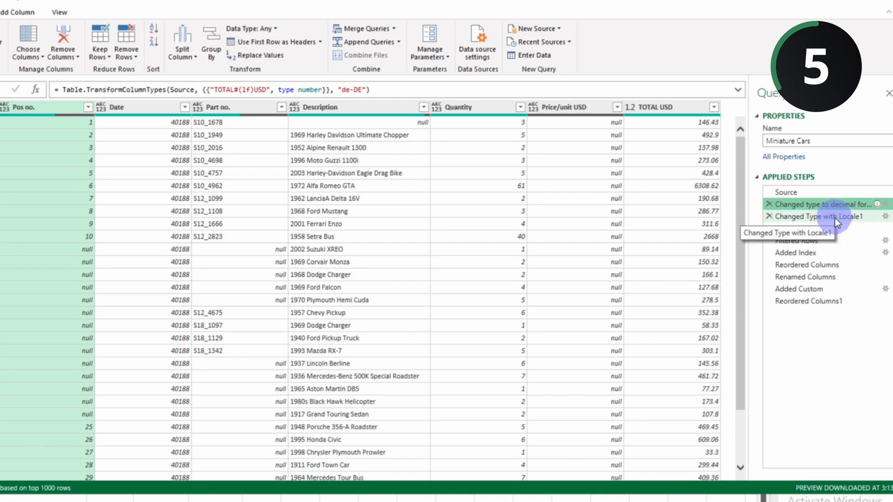
Step: Compare the formula of the decimal-format type change step with the formula of Changed Type with Locale1
{"action": "left_click", "coordinate": [835, 216]}
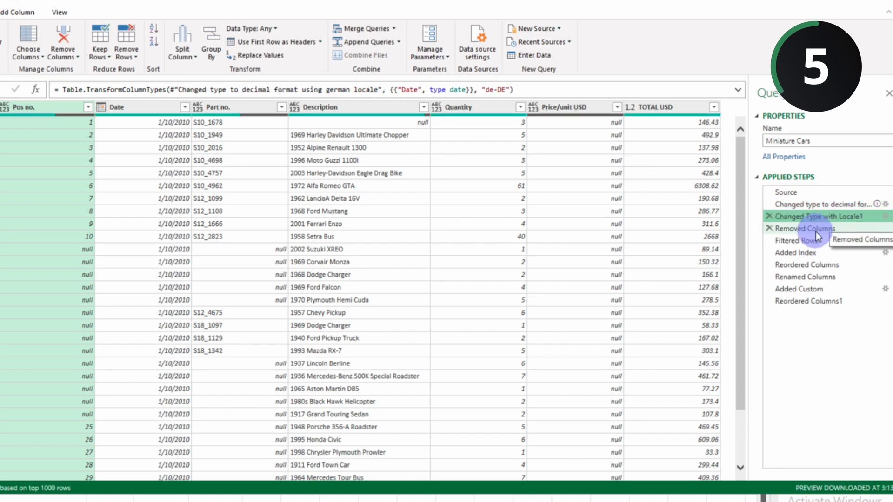
{"action": "left_click", "coordinate": [791, 206]}
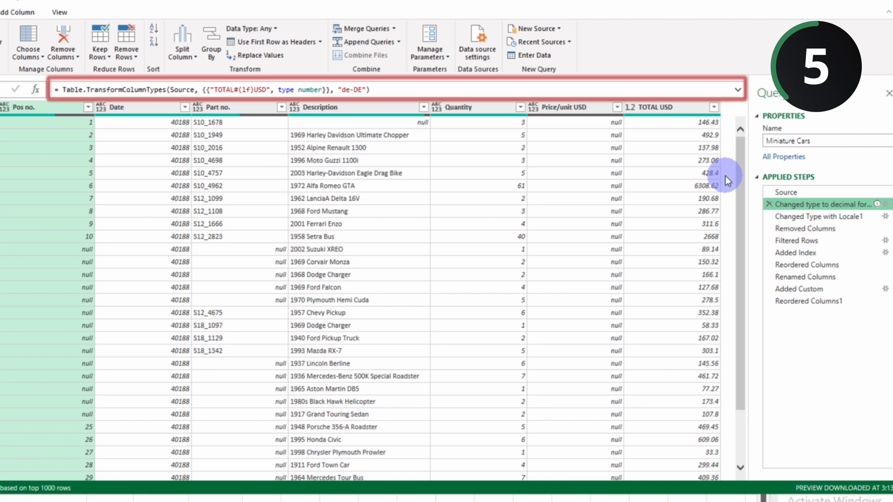
{"action": "left_click", "coordinate": [793, 215]}
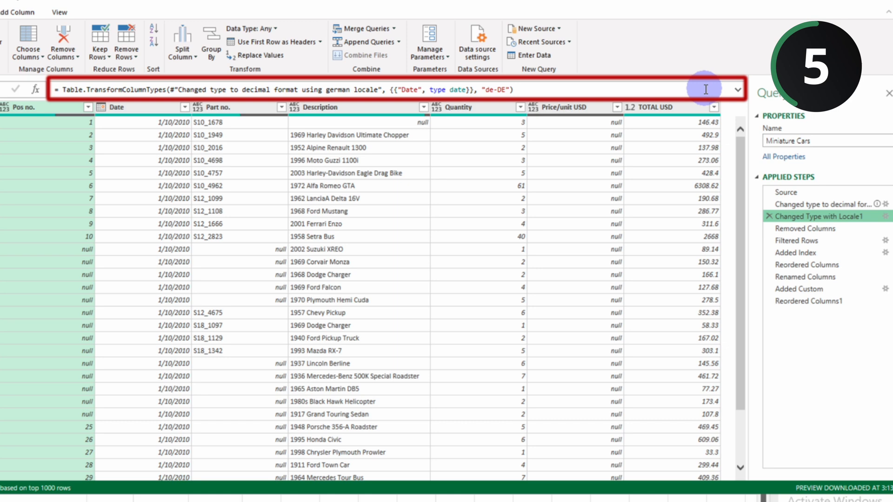
Step: Insert the comment /*Here we changed the data type to data using german locale*/ before the first argument of Changed Type with Locale1's formula
{"action": "left_click", "coordinate": [737, 90]}
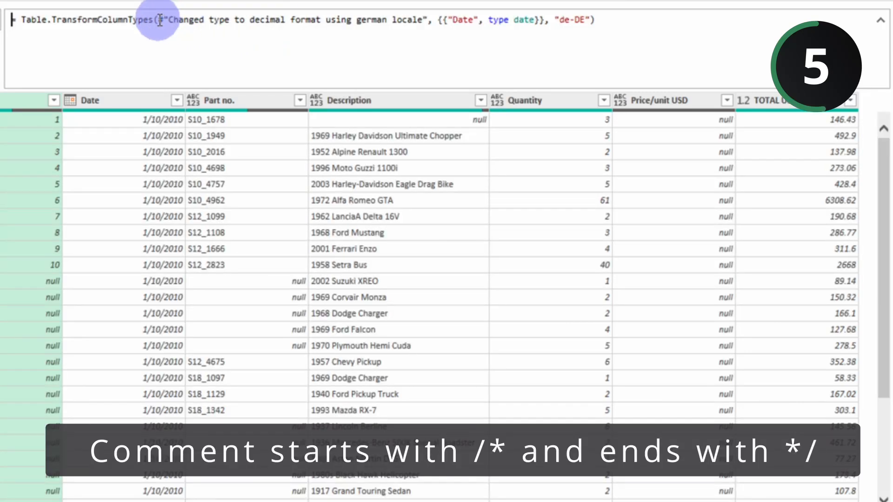
{"action": "left_click", "coordinate": [160, 21]}
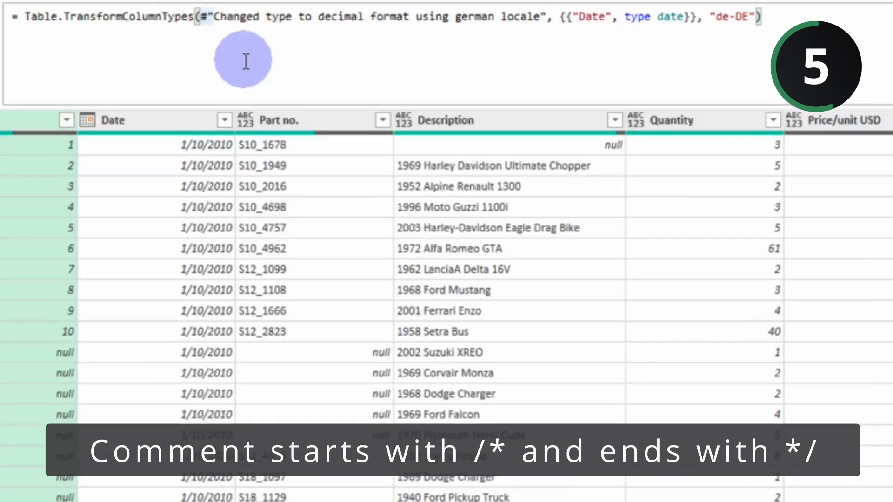
{"action": "type", "text": "/*"}
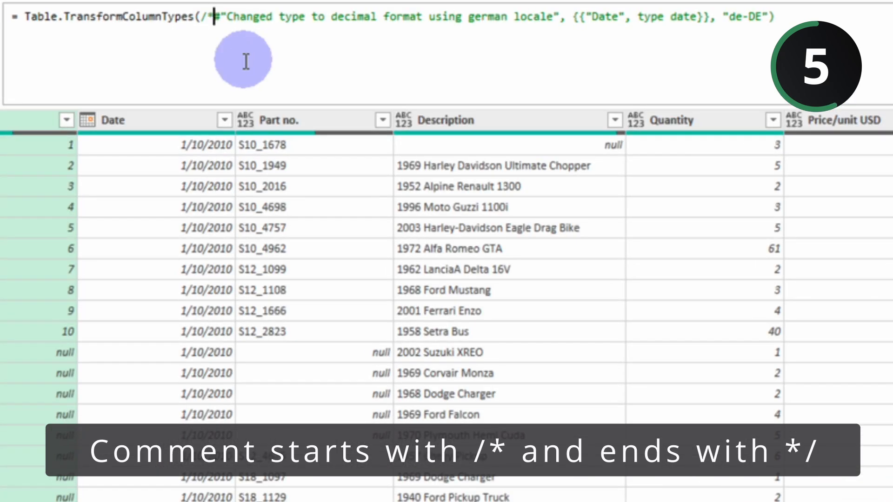
{"action": "type", "text": "Here we changed the data type "}
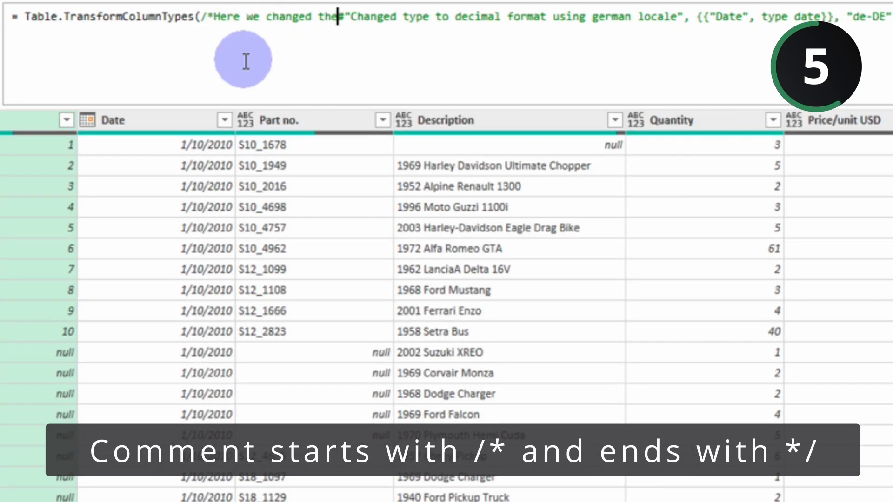
{"action": "type", "text": "to data using"}
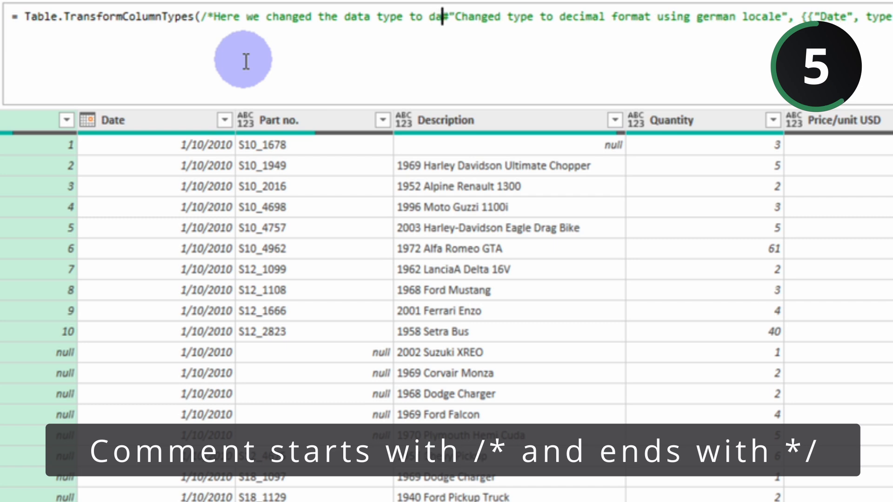
{"action": "type", "text": " german locale"}
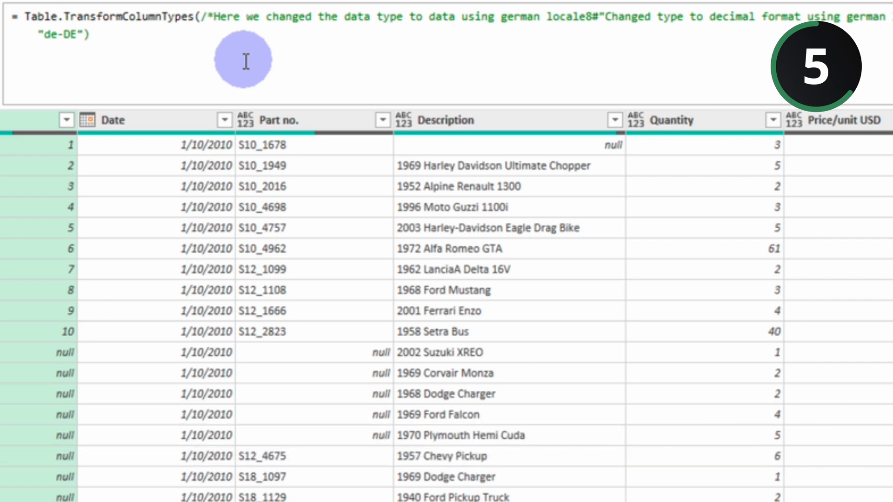
{"action": "type", "text": "*?"}
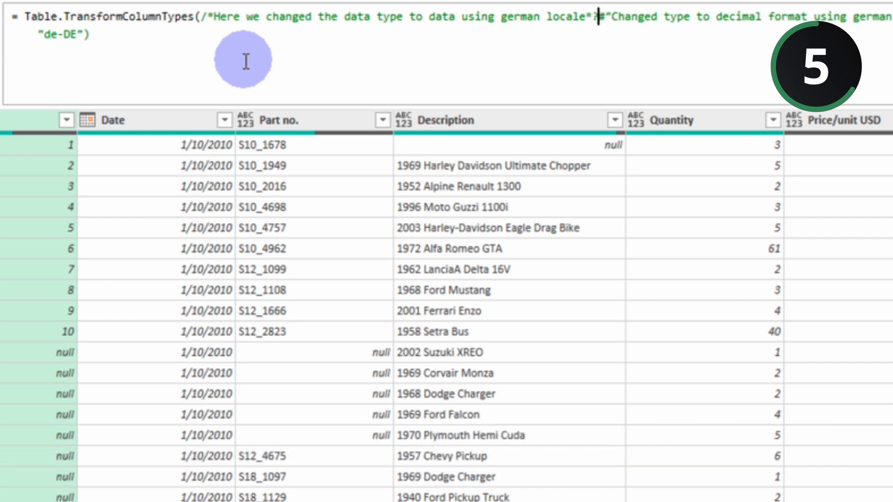
{"action": "key", "text": "BackSpace"}
{"action": "type", "text": "/"}
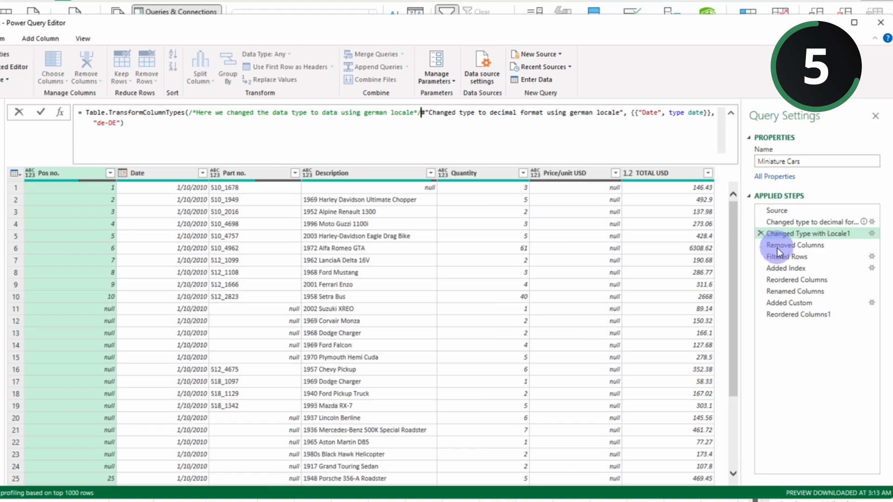
{"action": "left_click", "coordinate": [778, 248]}
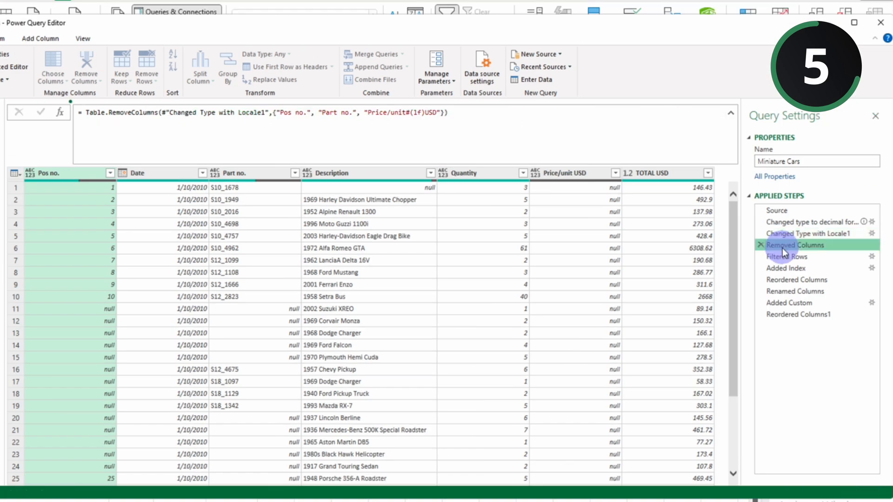
Step: Check the comment in the Changed Type with Locale1 formula against the formulas of the applied steps following it
{"action": "left_click", "coordinate": [783, 235]}
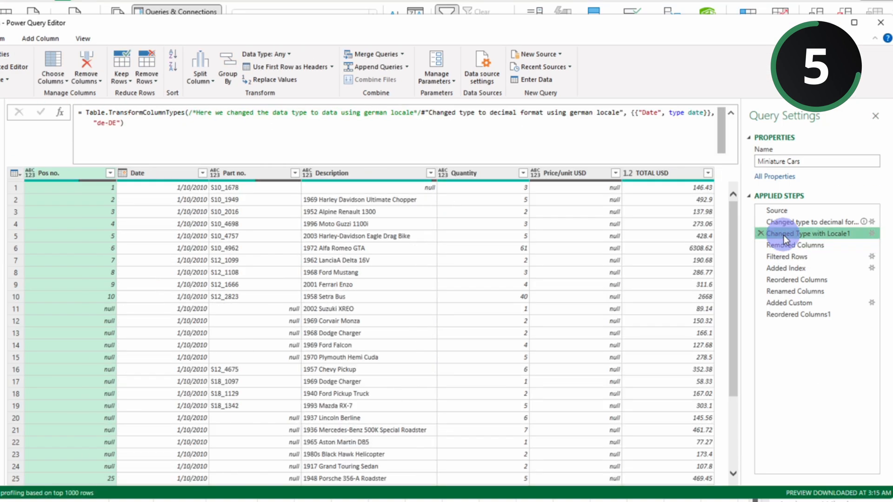
{"action": "left_click", "coordinate": [786, 248]}
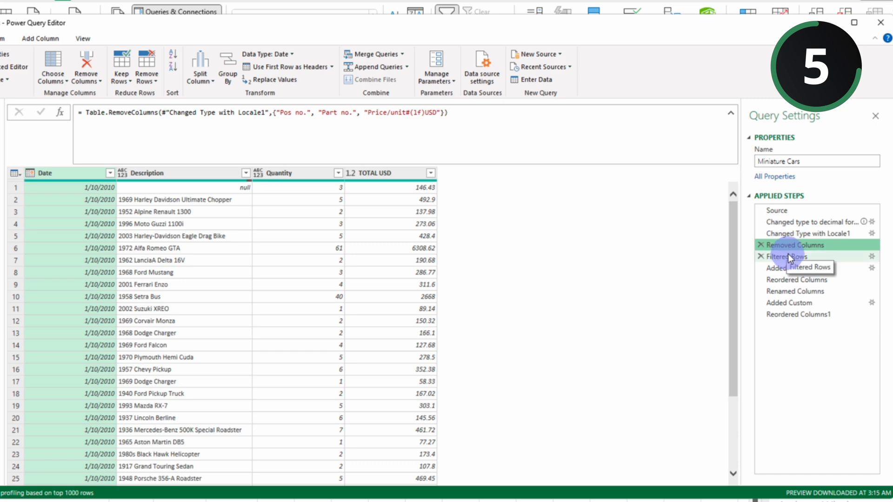
{"action": "left_click", "coordinate": [787, 258]}
Step: Put the comment in the Changed Type with Locale1 formula on its own line using line breaks before and after it
{"action": "left_click", "coordinate": [783, 236]}
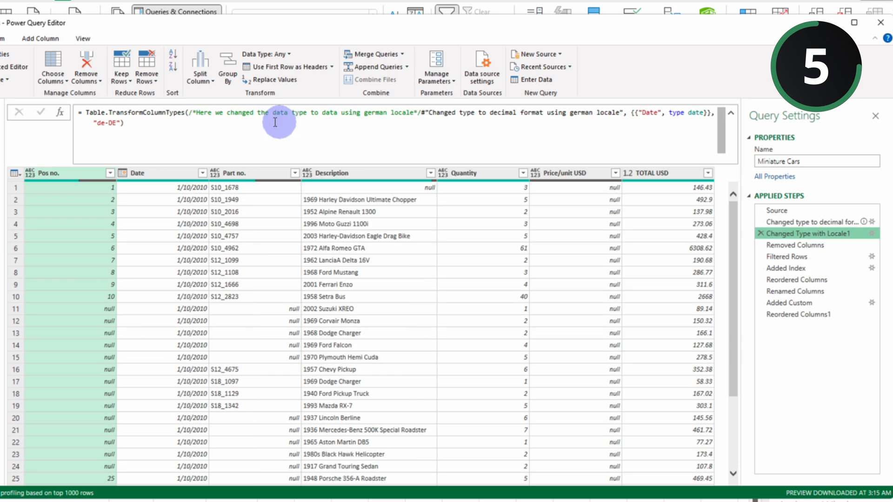
{"action": "left_click", "coordinate": [187, 113]}
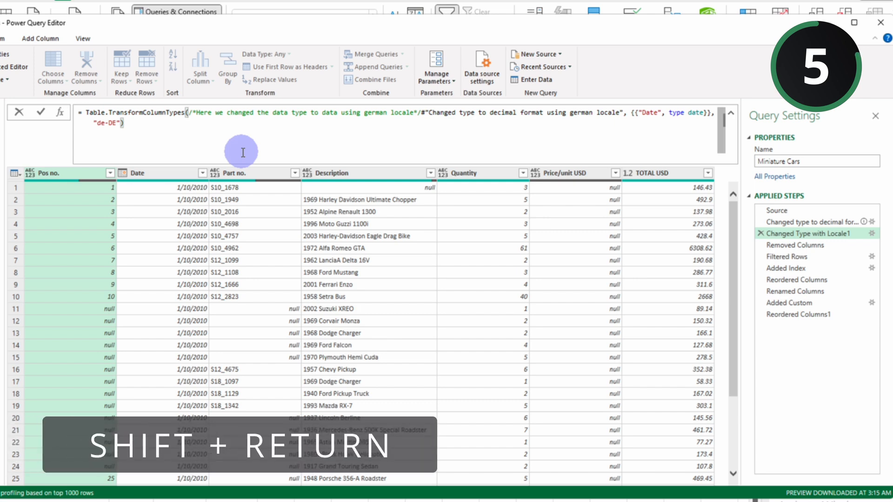
{"action": "key", "text": "shift+Return"}
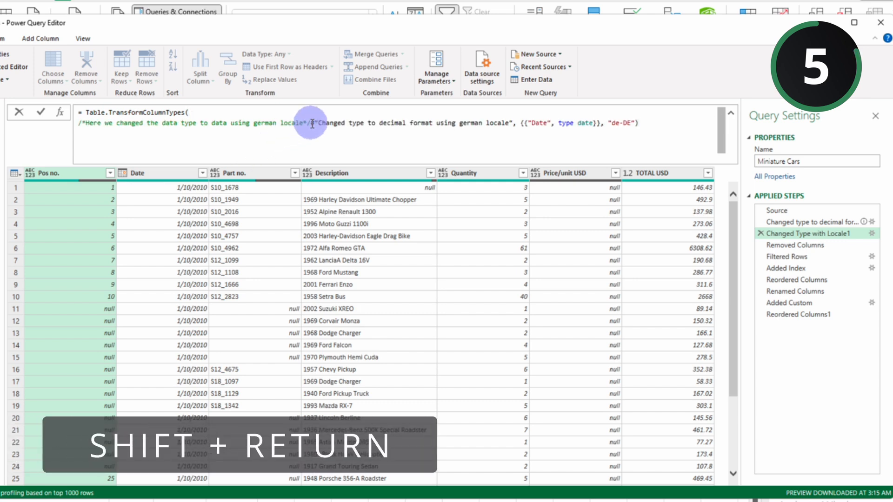
{"action": "left_click", "coordinate": [311, 123]}
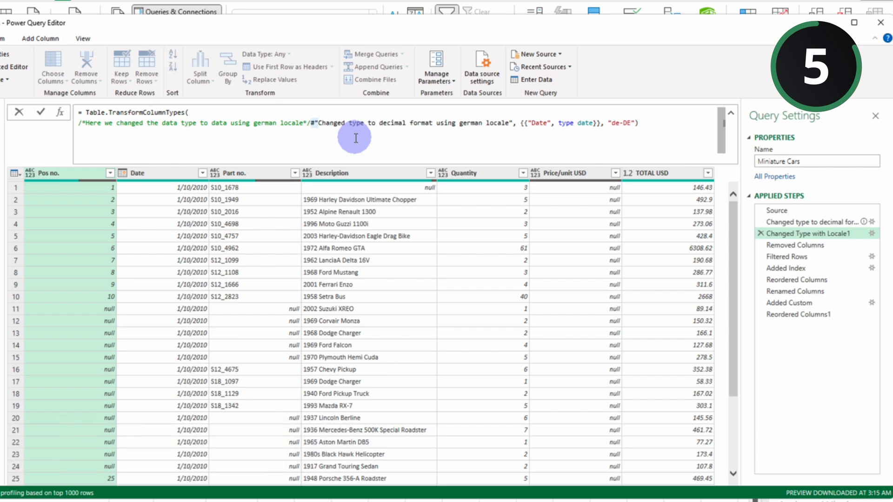
{"action": "key", "text": "shift+Return"}
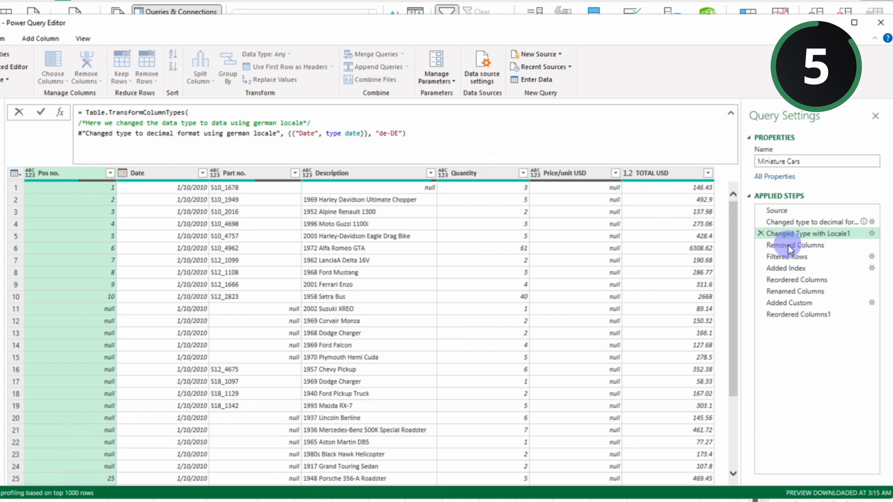
{"action": "left_click", "coordinate": [788, 245]}
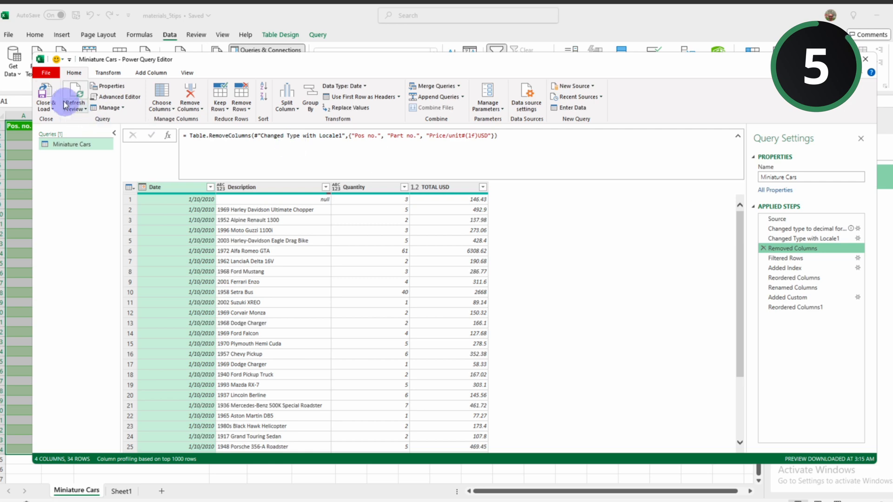
Step: Load the query to the worksheet and reopen Miniature Cars for editing to review Changed Type with Locale1's full commented formula
{"action": "left_click", "coordinate": [45, 92]}
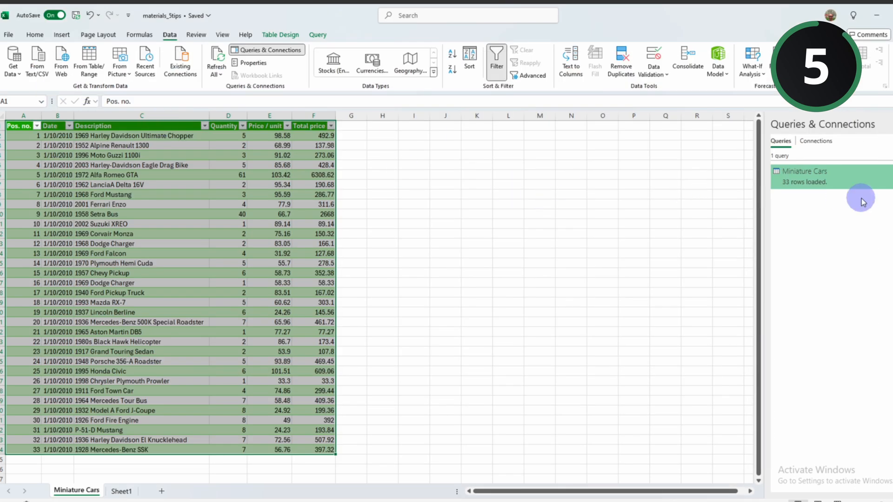
{"action": "right_click", "coordinate": [795, 181]}
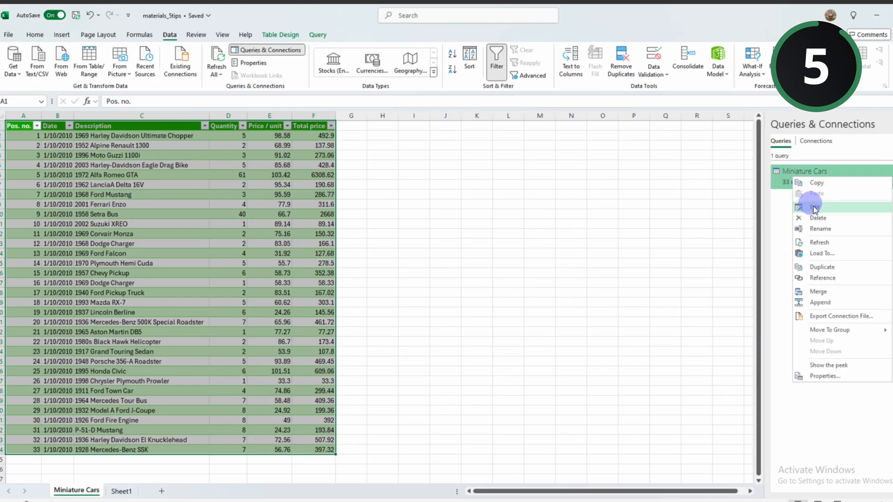
{"action": "left_click", "coordinate": [807, 202]}
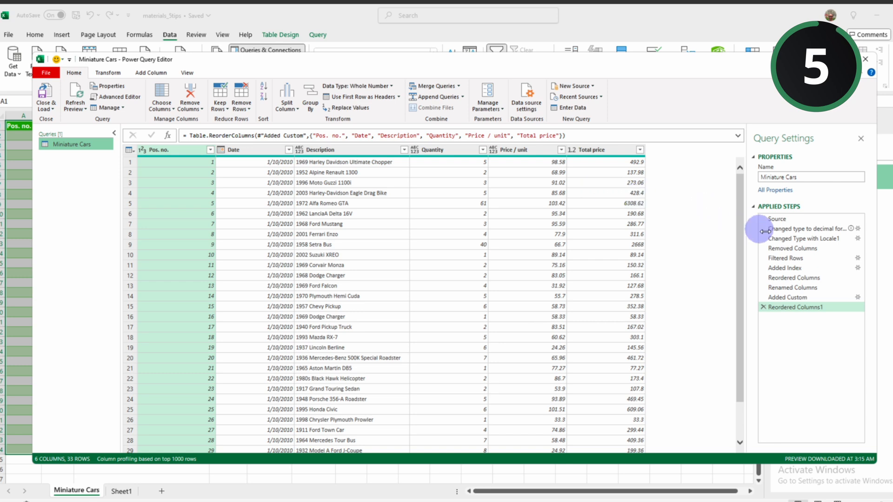
{"action": "left_click", "coordinate": [790, 239]}
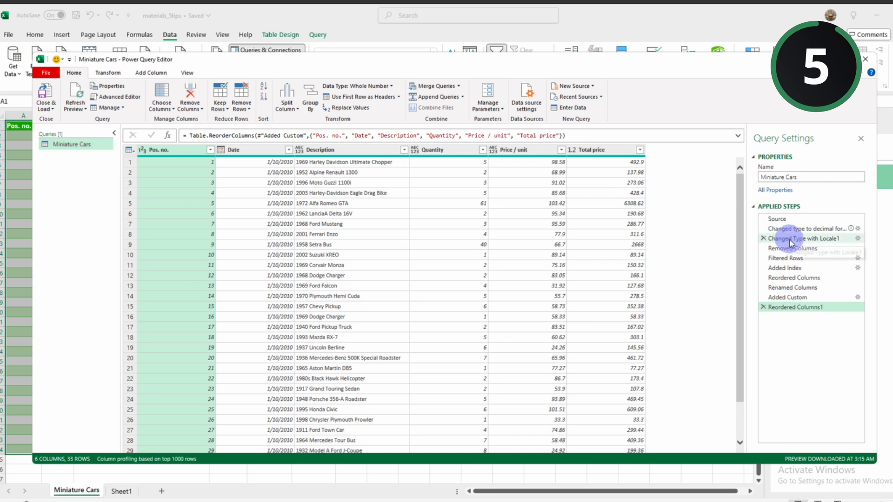
{"action": "left_click", "coordinate": [738, 138]}
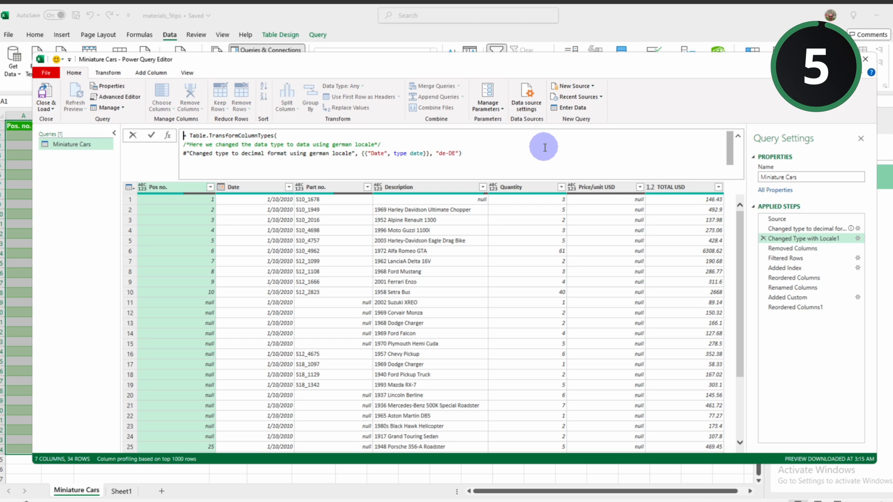